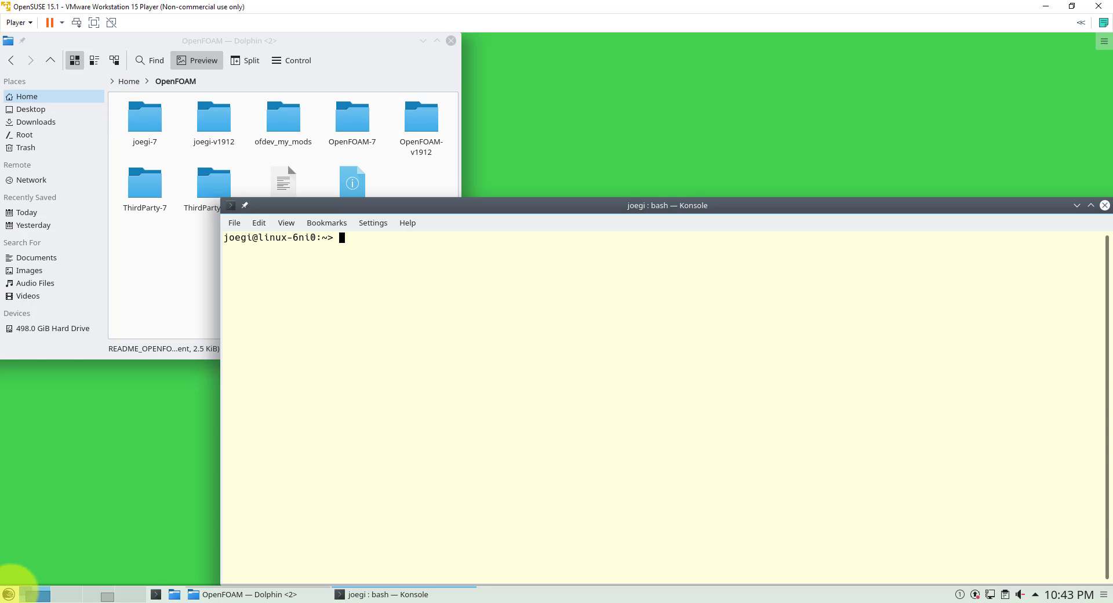
Step: Shut down the openSUSE guest from the KDE launcher's Leave menu and confirm
click(8, 594)
click(247, 554)
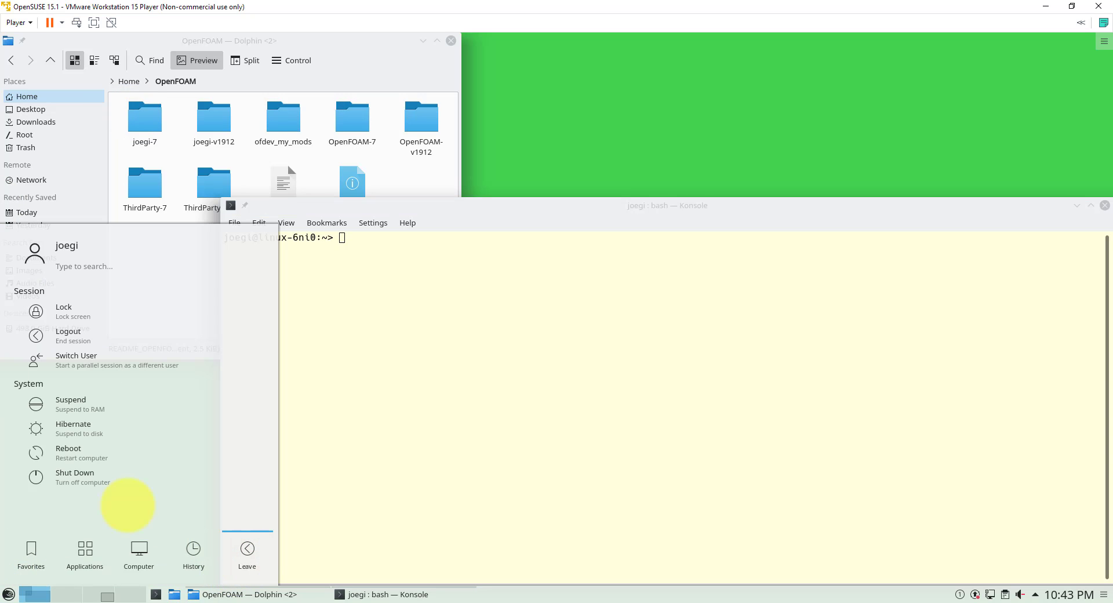
click(117, 481)
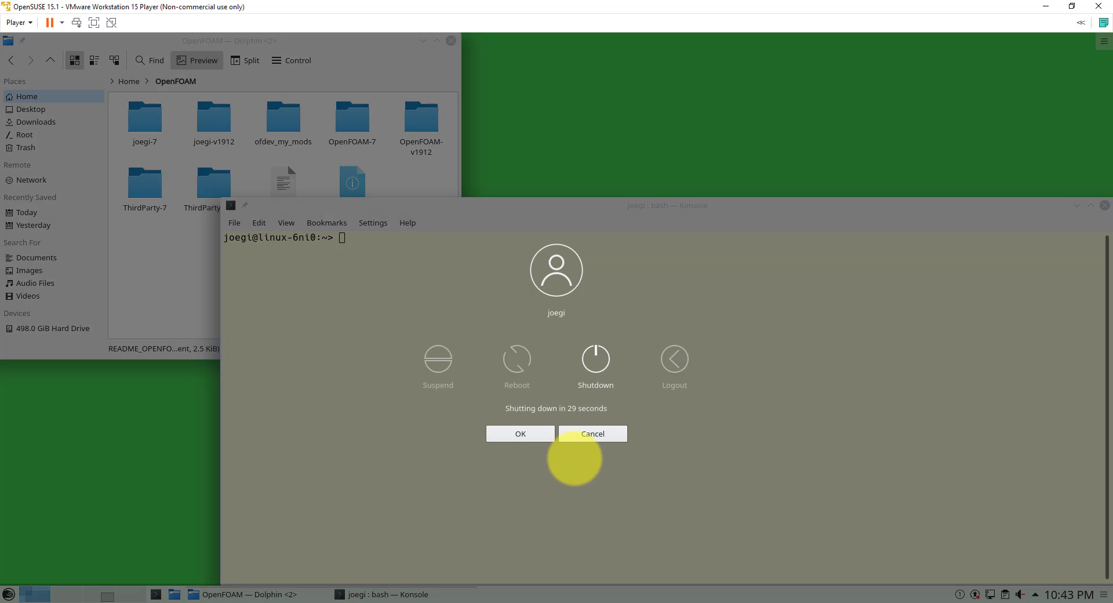
click(525, 432)
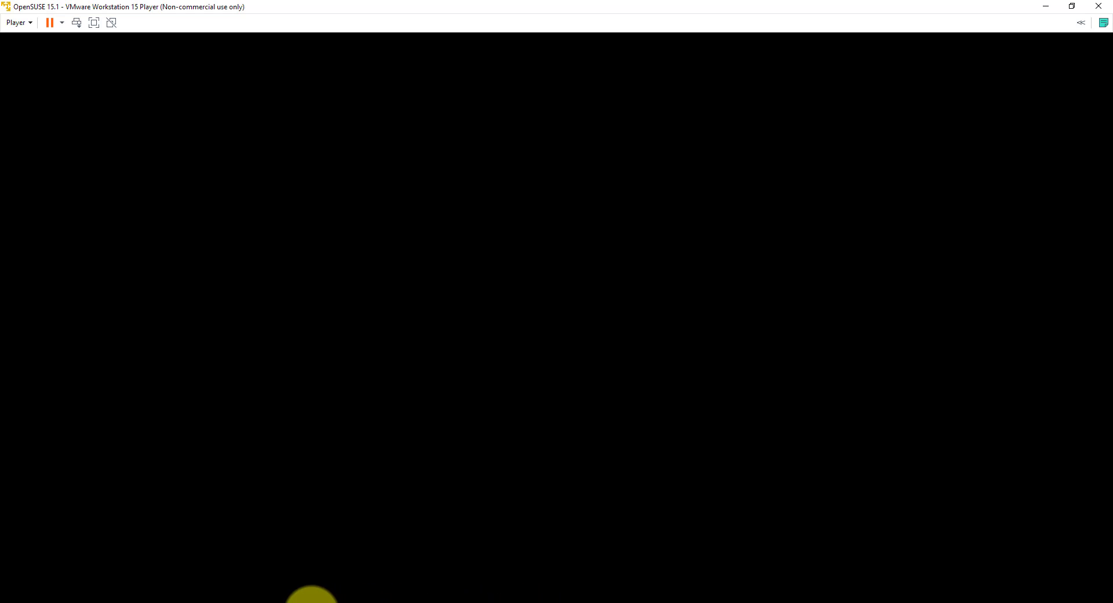
Step: Minimize VMware Player and bring up Firefox showing the VMware Player download page
click(294, 602)
mouse_move(295, 600)
click(348, 574)
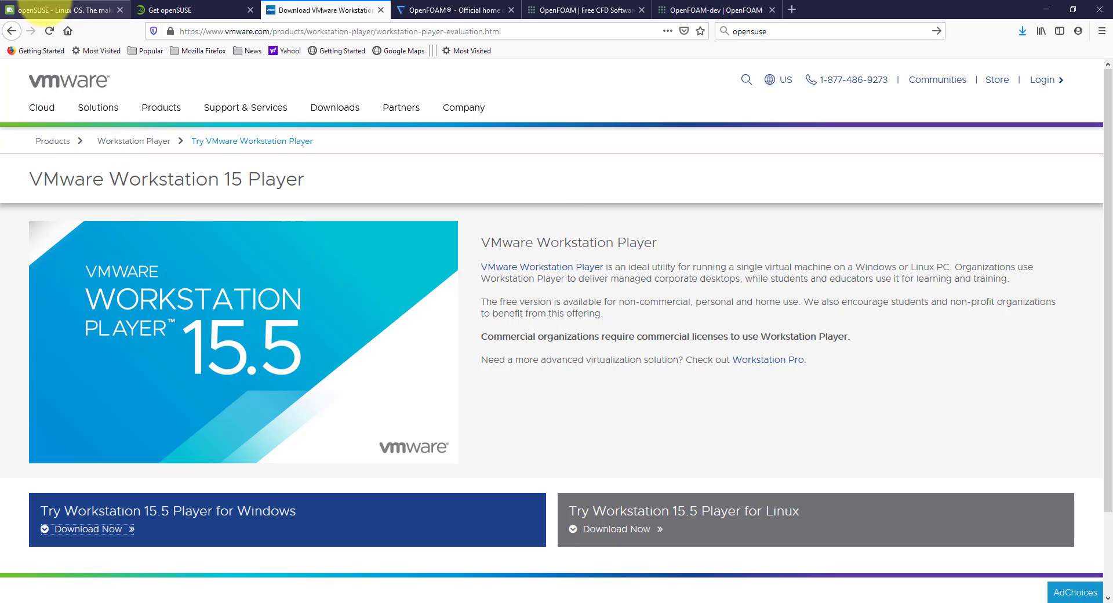
Step: Look over the openSUSE Leap 15.1 download and VMware Player tabs, then minimize Firefox
click(46, 10)
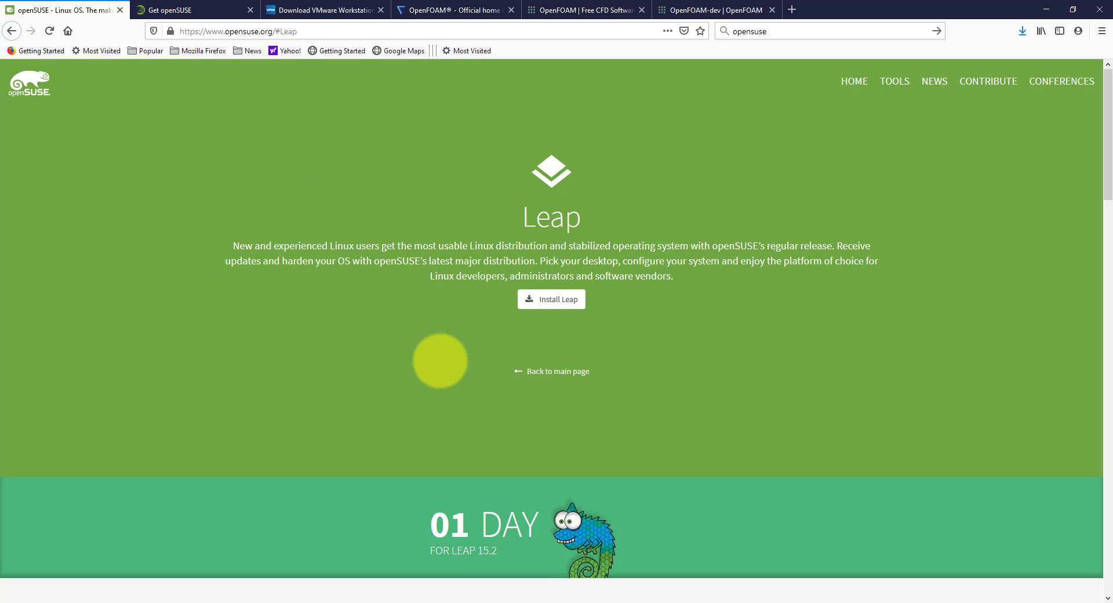
click(168, 9)
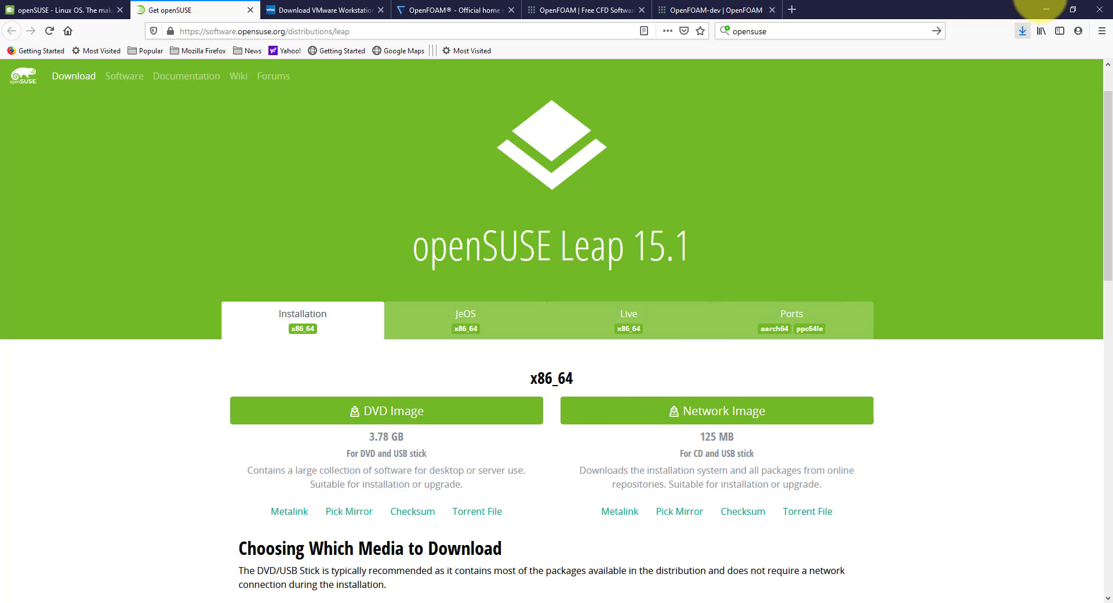
key(ctrl+Tab)
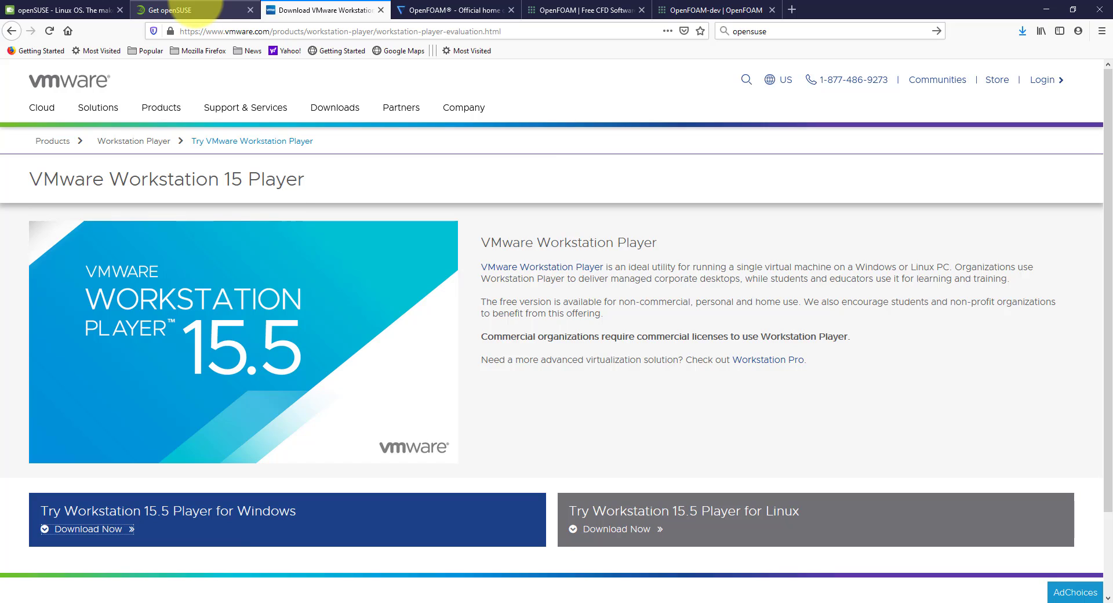
click(195, 12)
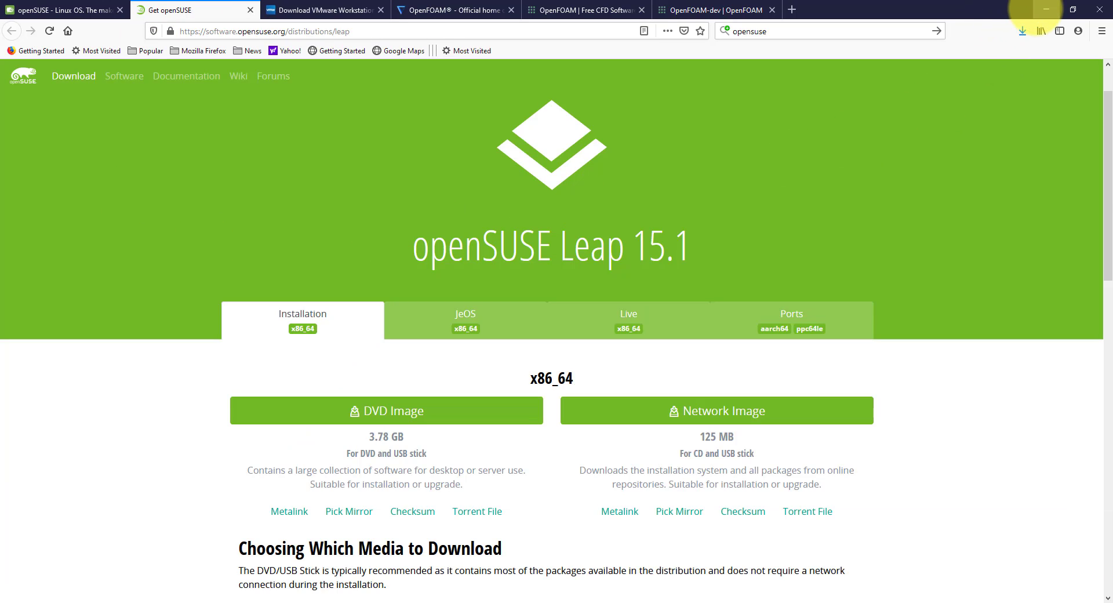
click(1047, 10)
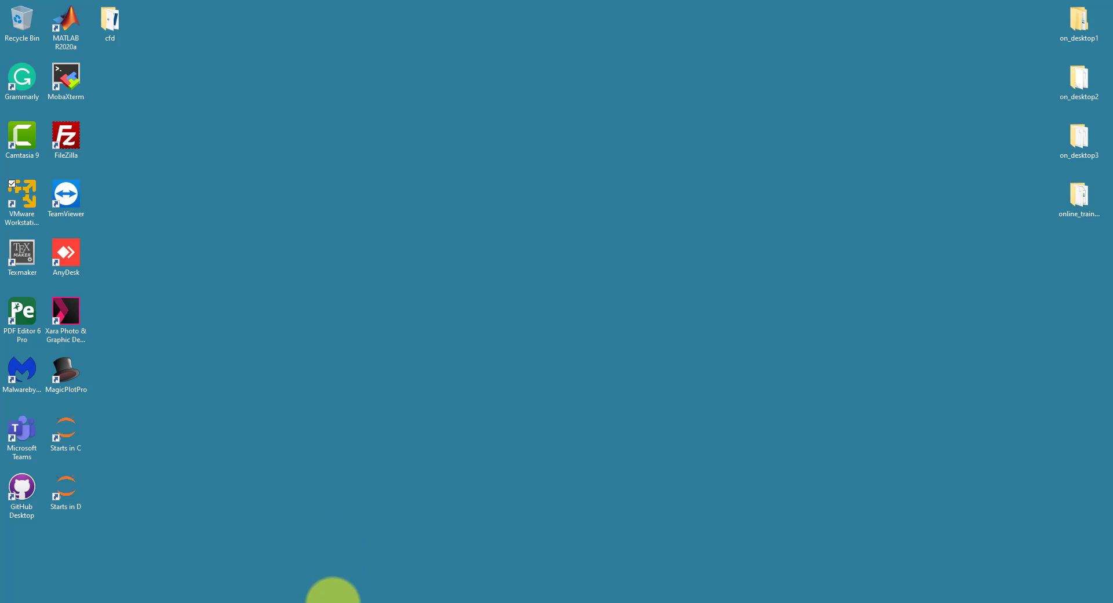
Step: Bring up the File Explorer window showing D:\Virtual Machines
mouse_move(326, 601)
click(274, 580)
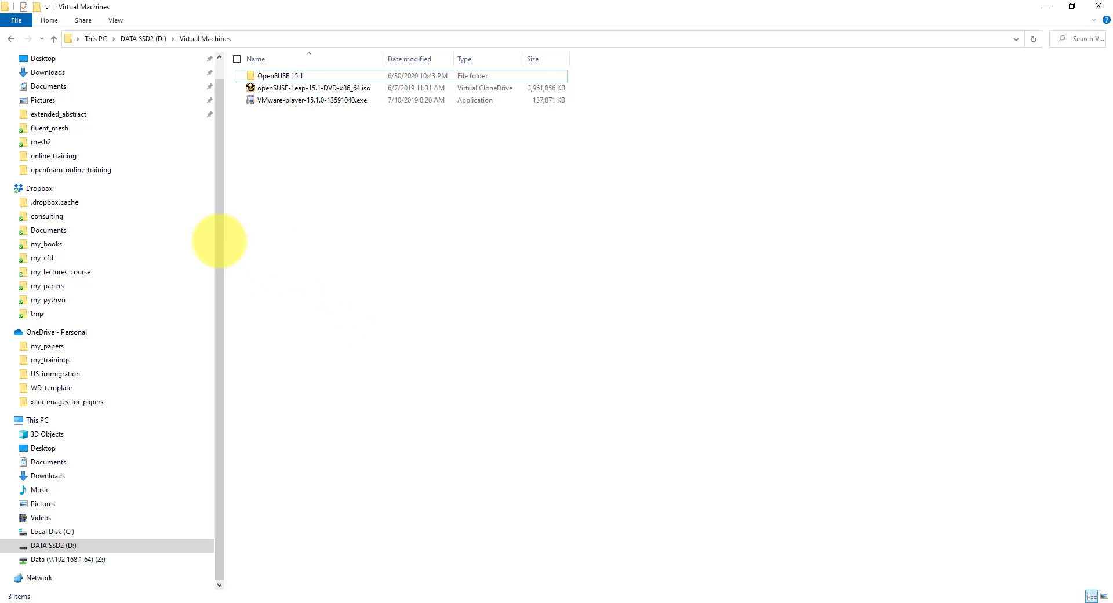
Step: Check the OpenSUSE 15.1 folder's files, go back up, and select the VMware Player installer
double_click(276, 77)
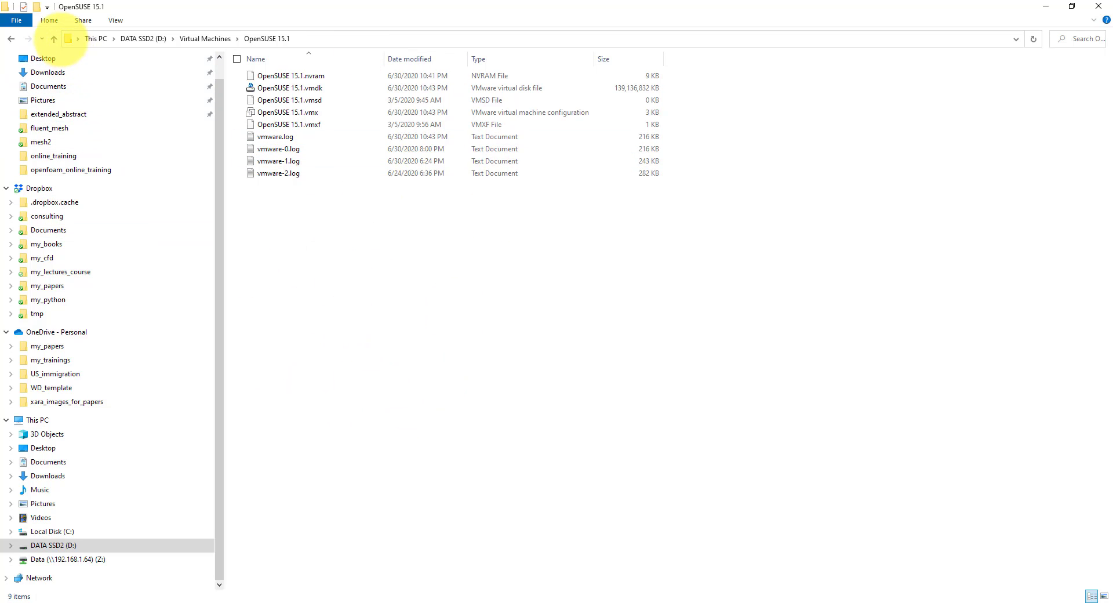
click(54, 39)
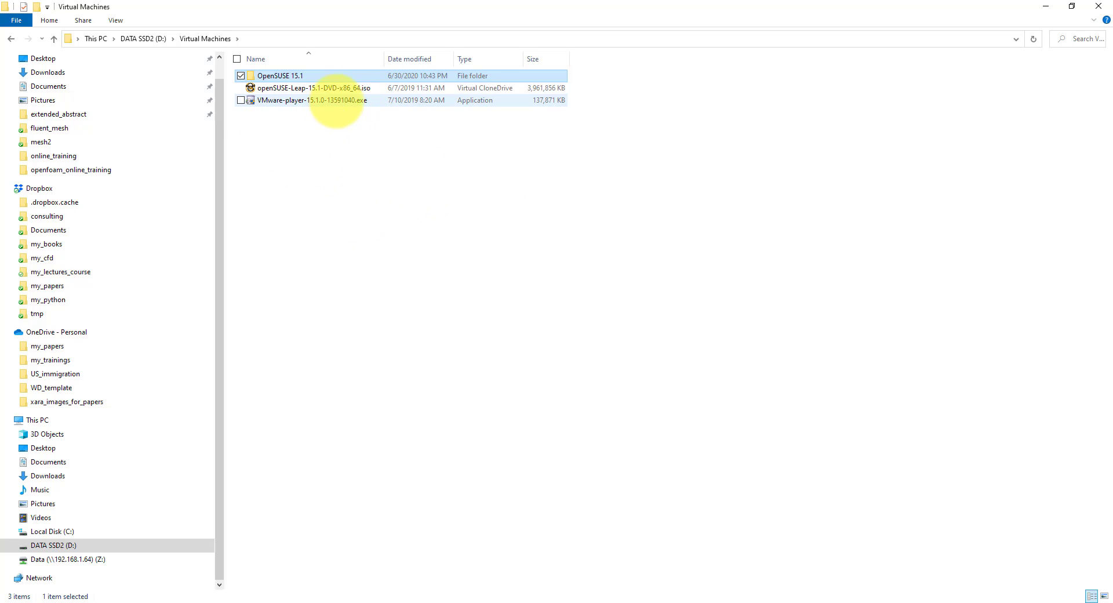
click(336, 100)
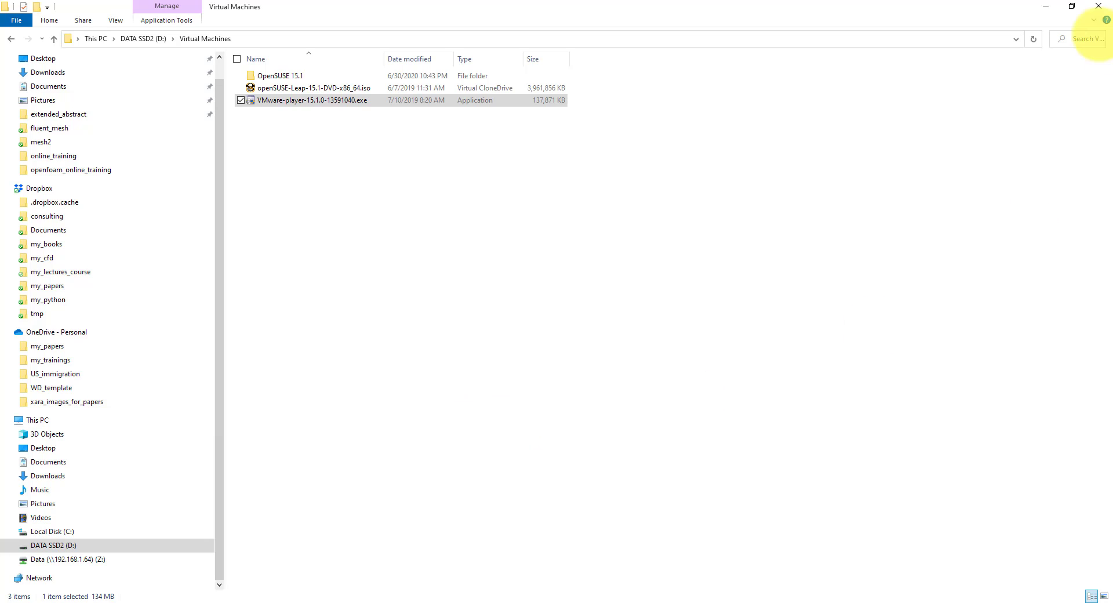
Step: Dismiss the installer's downgrade error, finish the aborted setup, and launch VMware Workstation 15 Player
click(1046, 6)
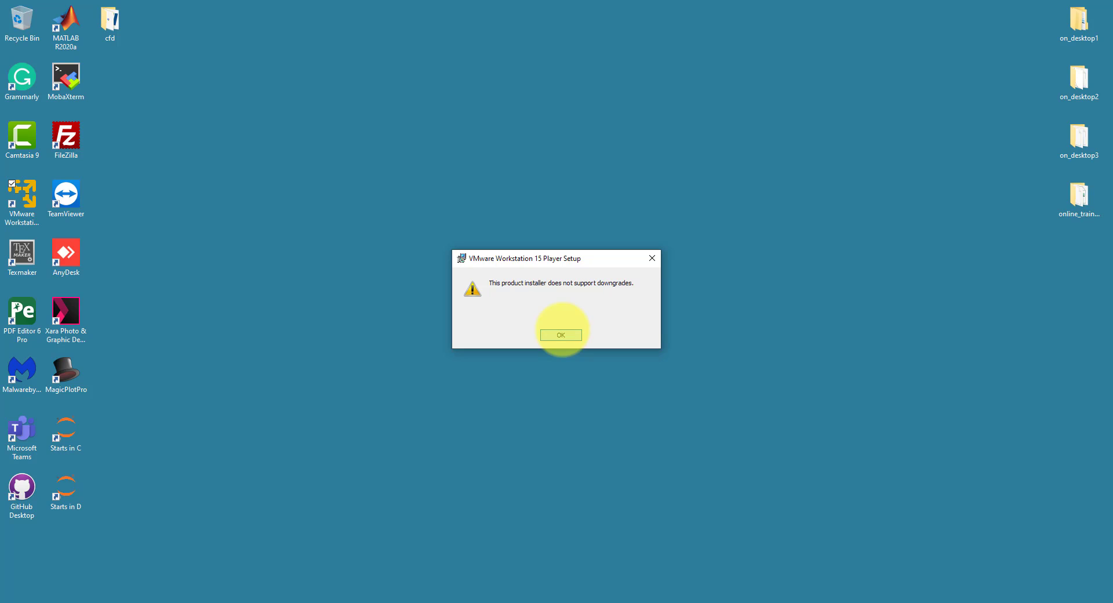
click(651, 258)
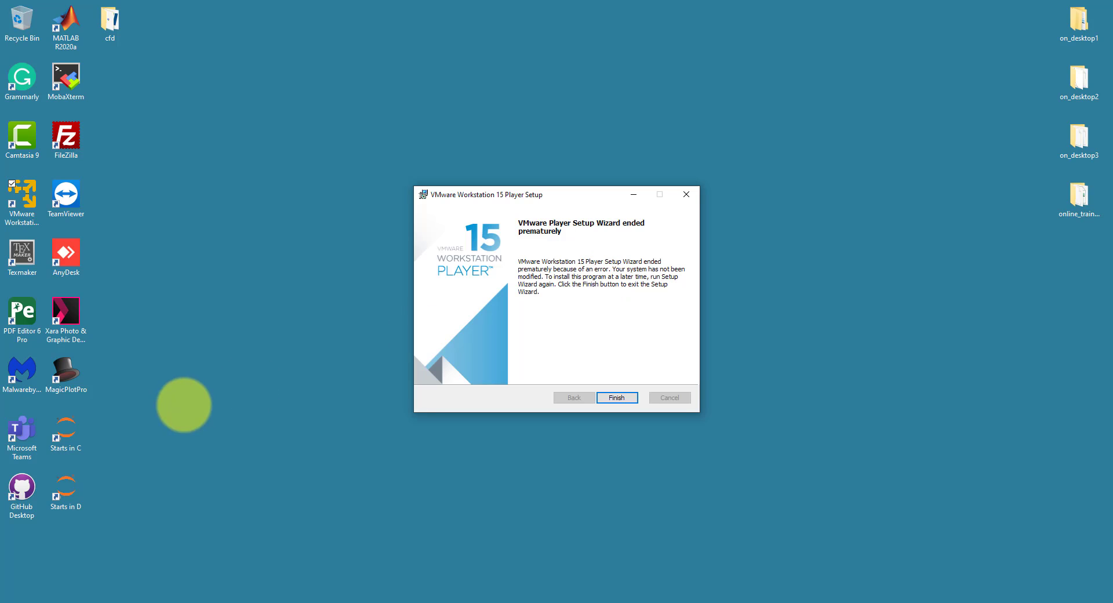
click(618, 397)
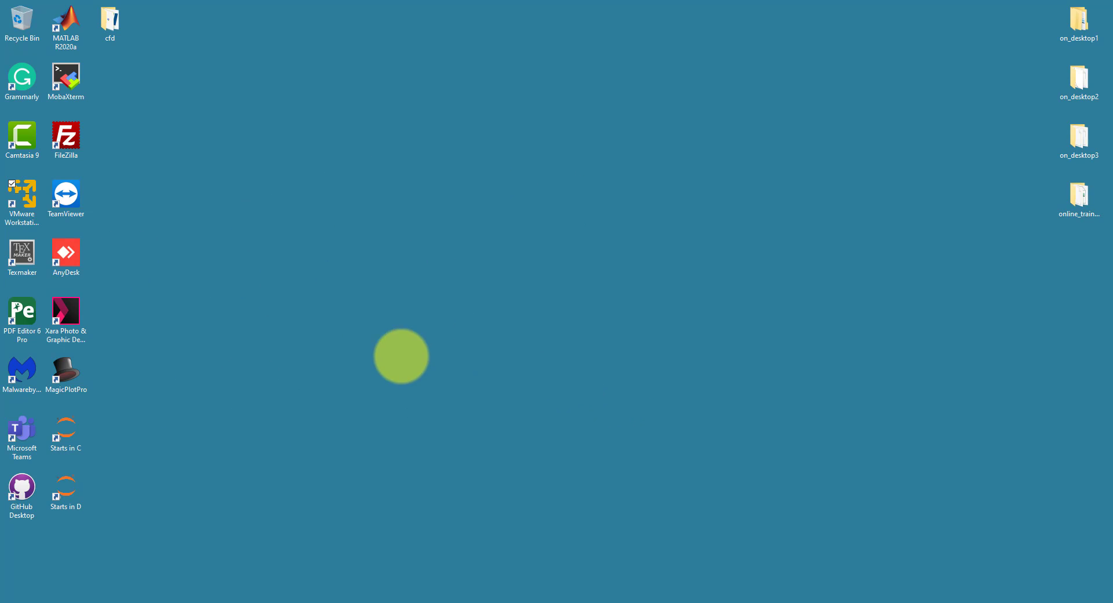
click(22, 198)
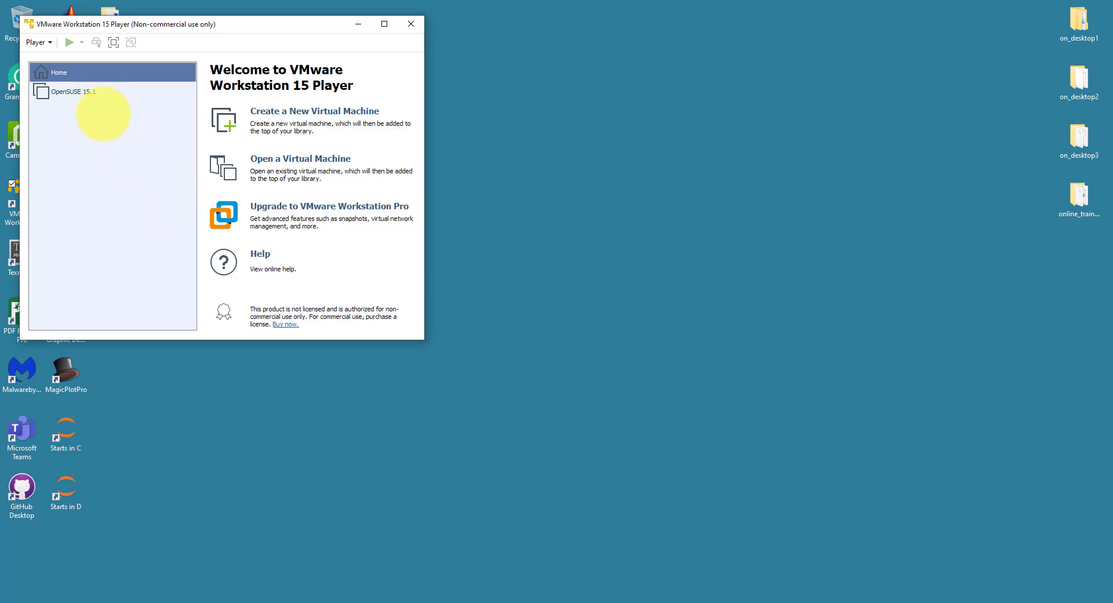
Step: Maximize the Player window and open the OpenSUSE 15.1 machine's Virtual Machine Settings
click(384, 24)
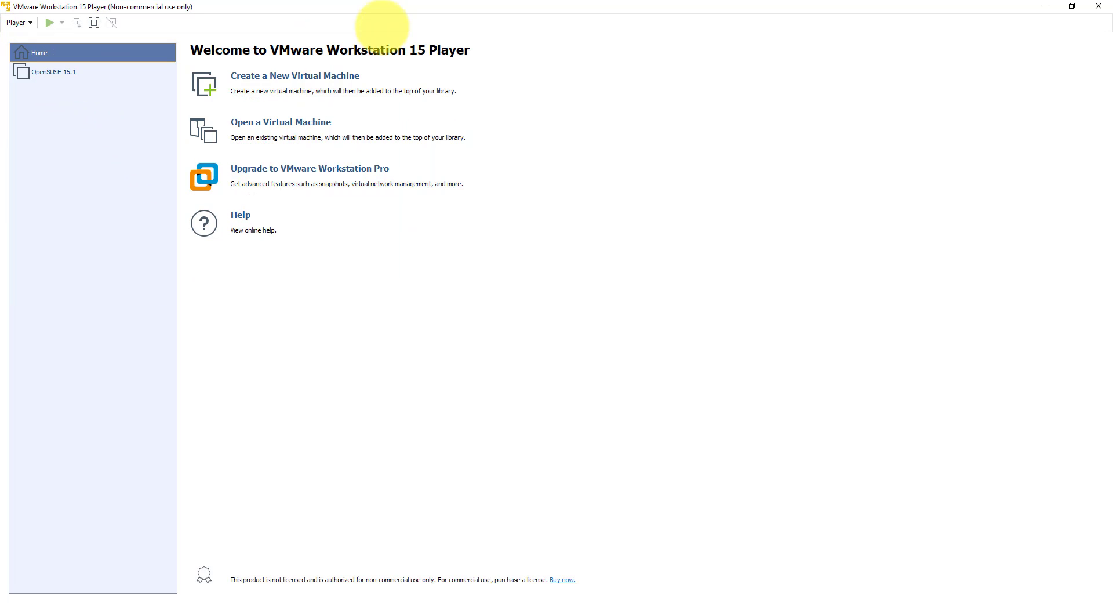
click(29, 71)
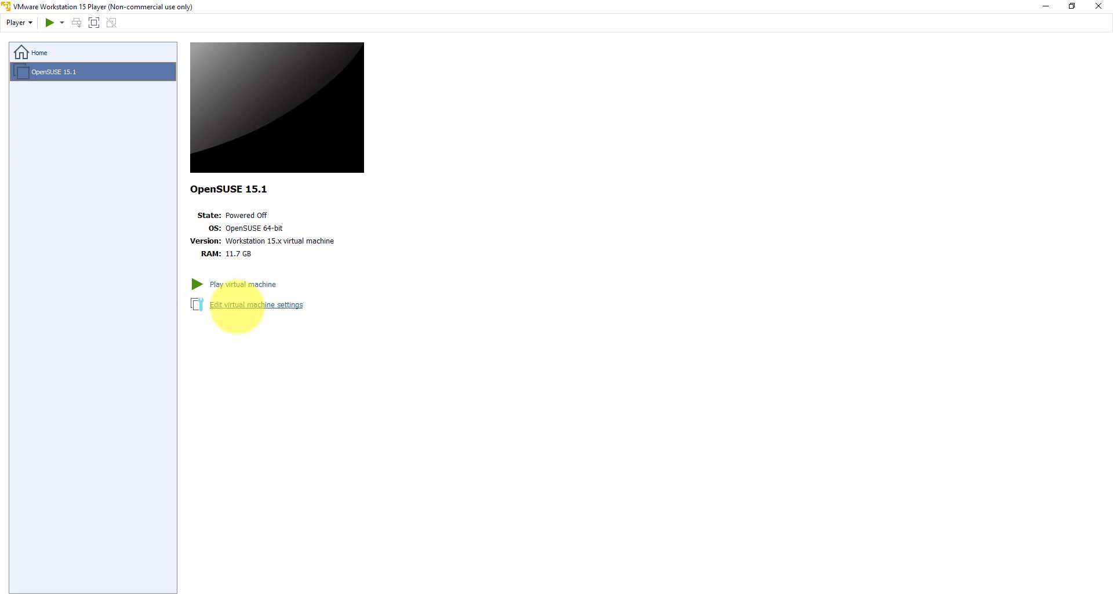
click(237, 307)
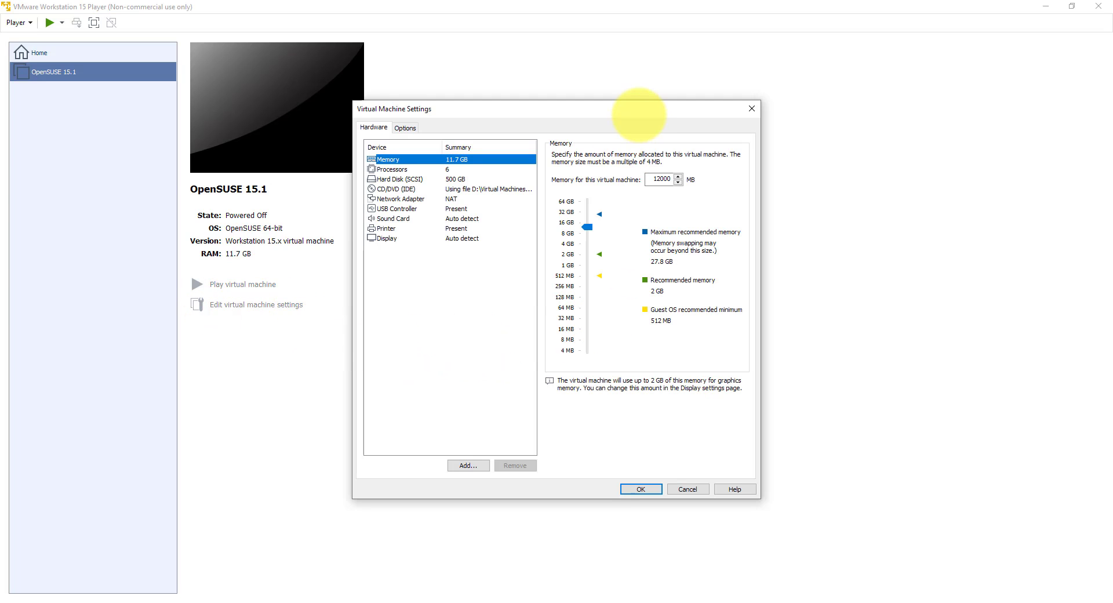
Step: Review the OpenSUSE 15.1 processor, hard disk and display settings, then close with OK
drag(638, 114, 510, 83)
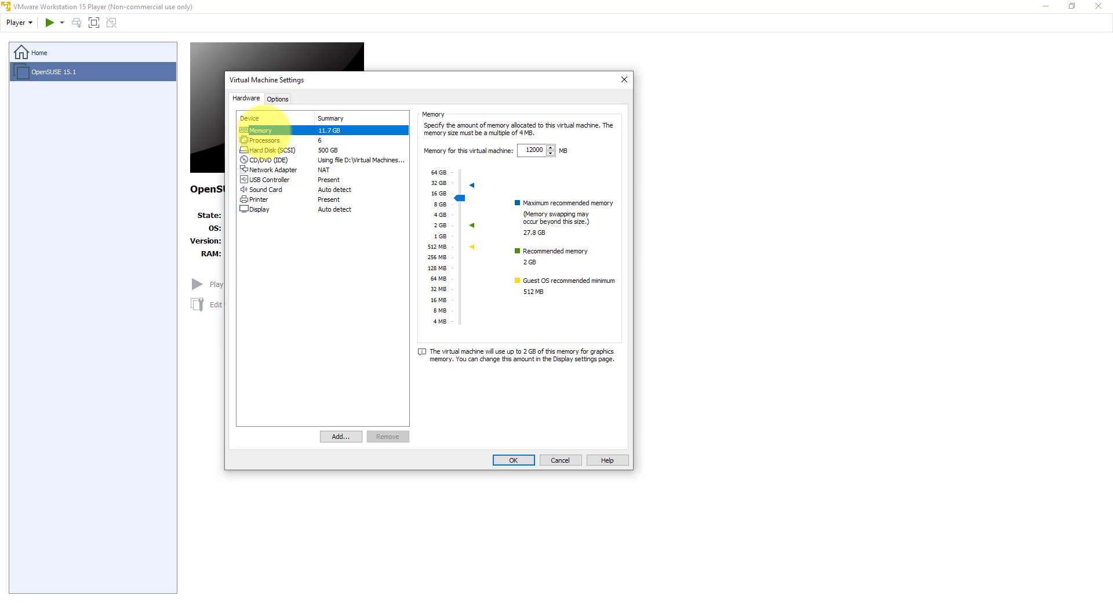
click(275, 140)
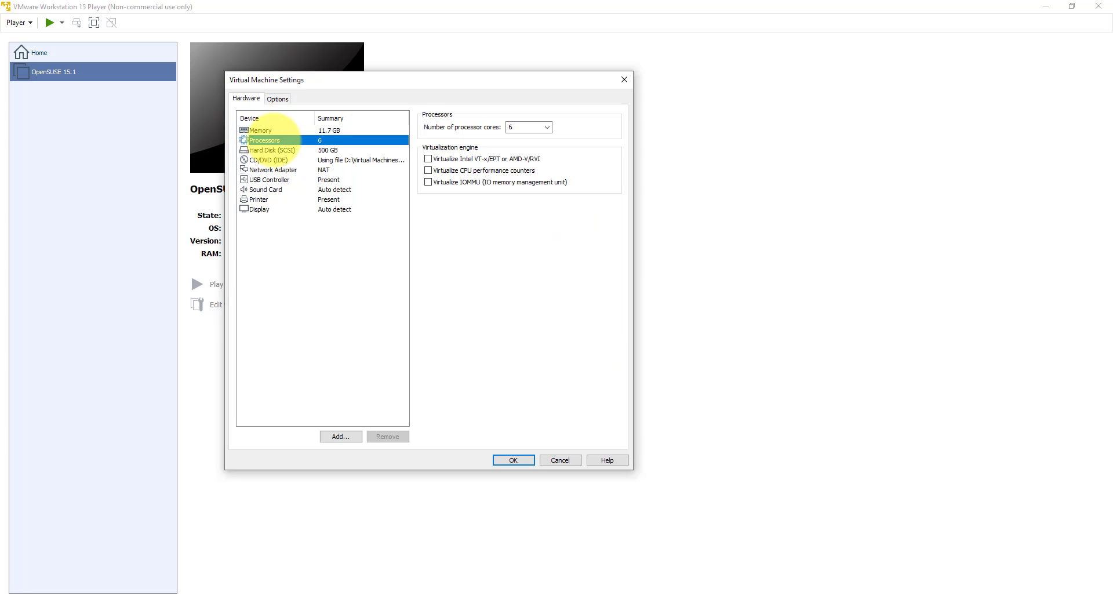
click(271, 150)
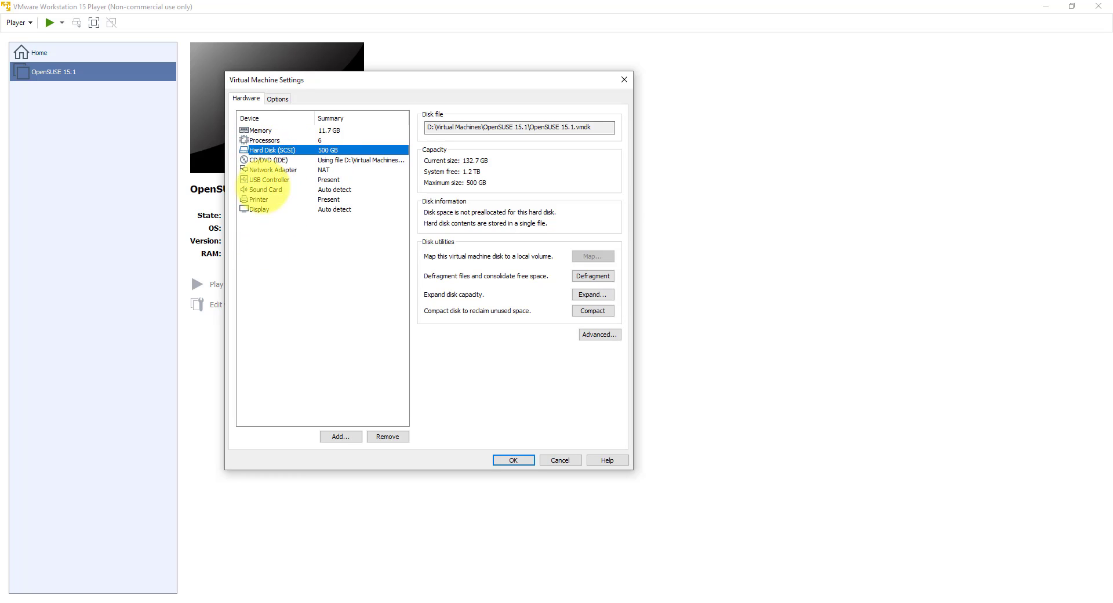
click(258, 210)
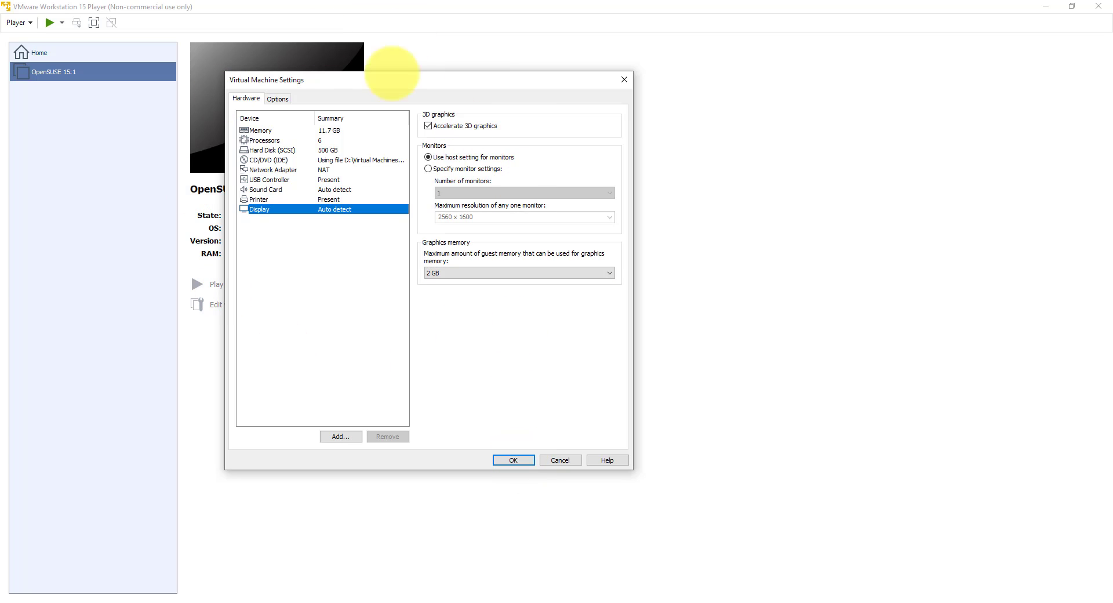
click(511, 461)
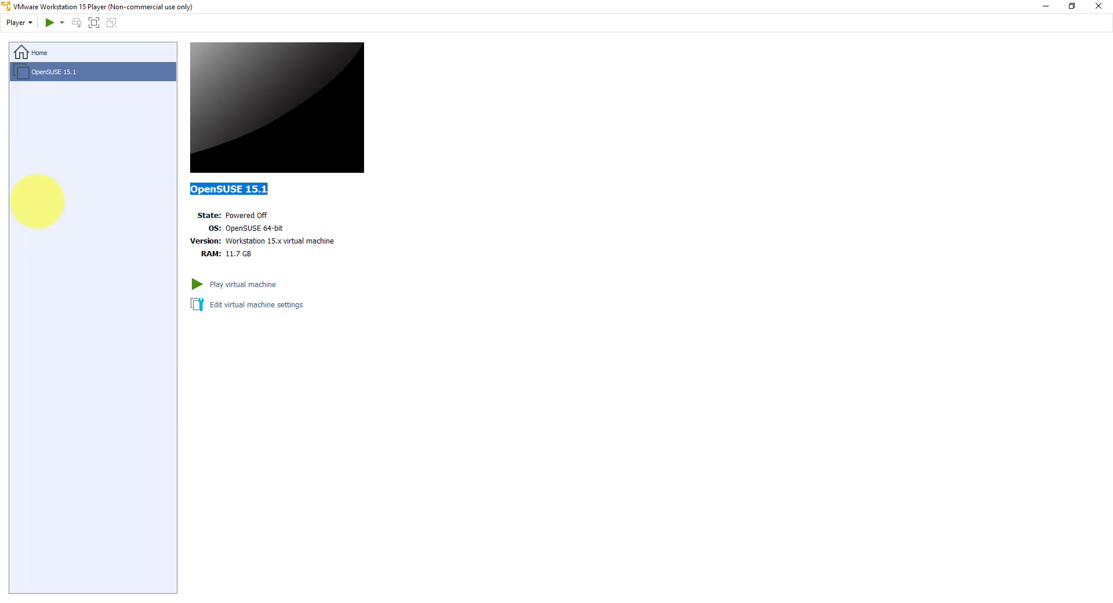
Step: Return to the Player's Welcome home page via Home in the library
click(17, 22)
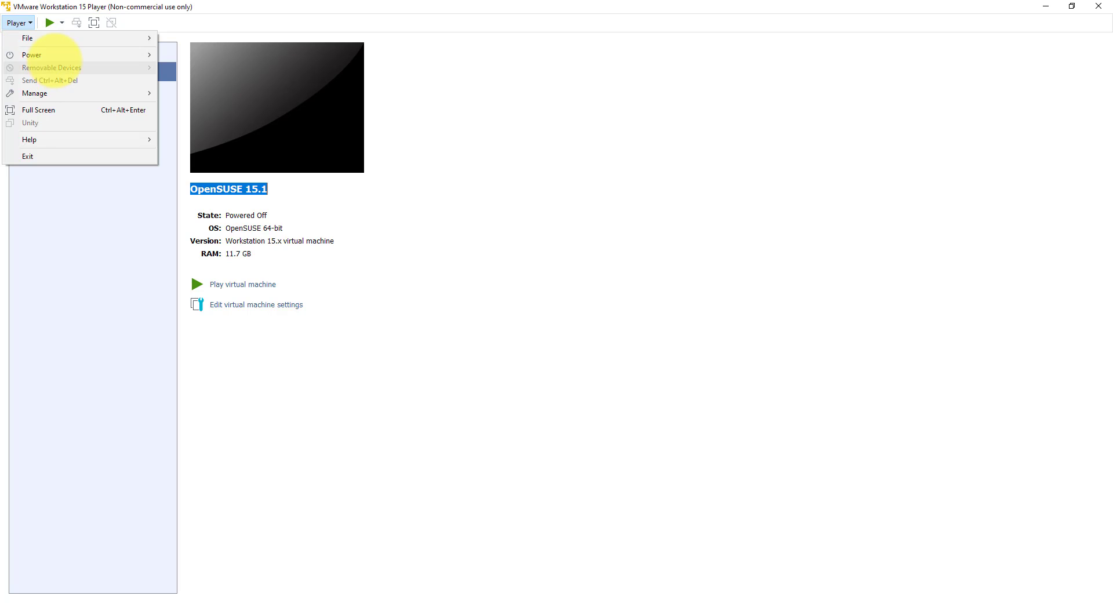
click(64, 241)
click(38, 52)
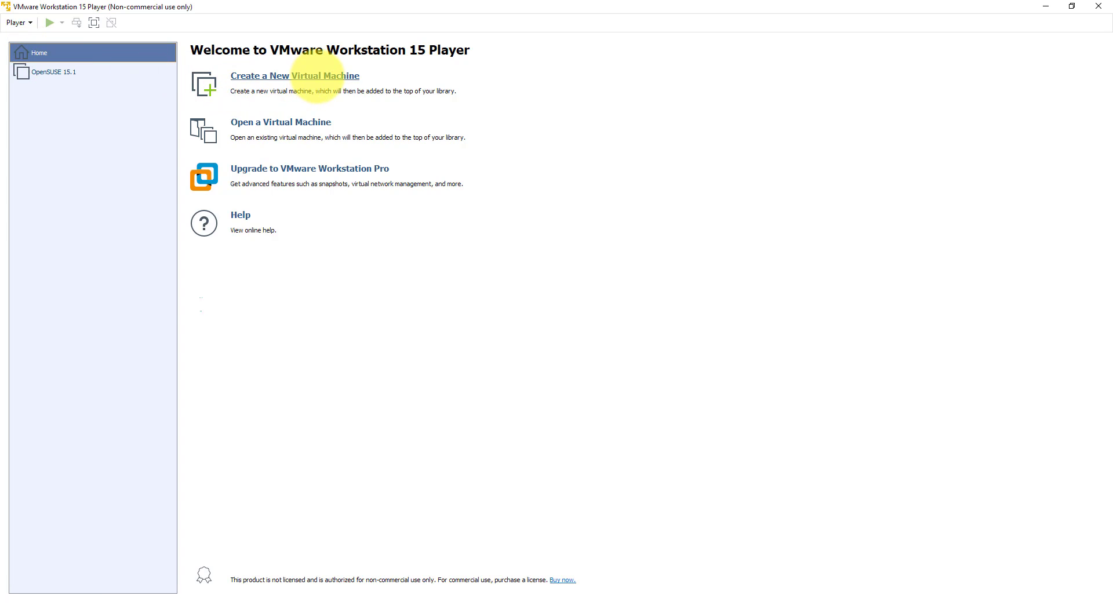
Step: Create a new virtual machine installing from openSUSE-Leap-15.1-DVD-x86_64.iso
click(318, 76)
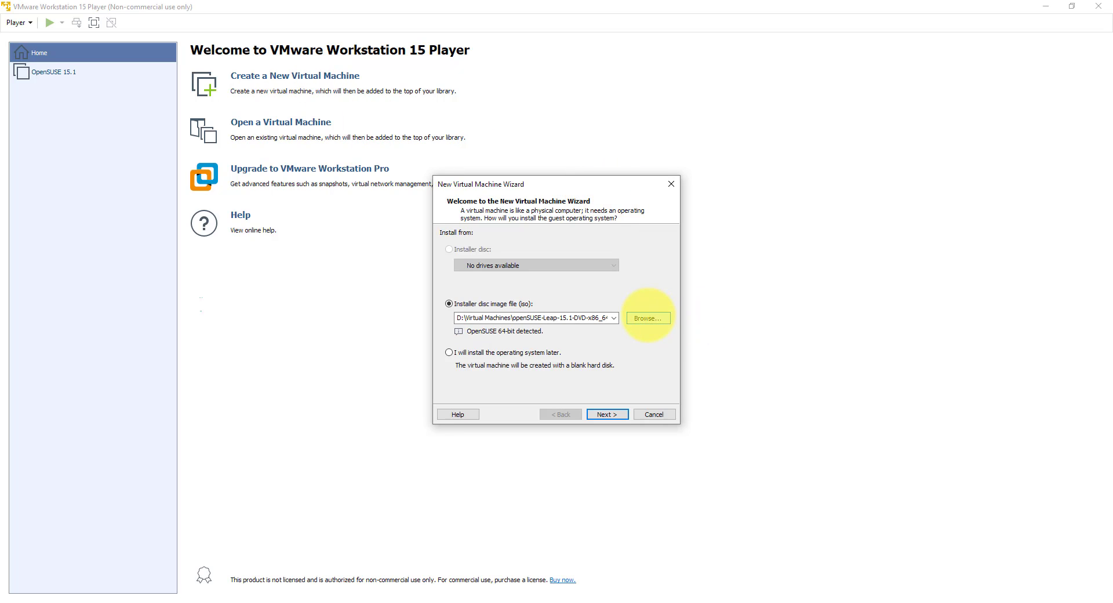
click(648, 318)
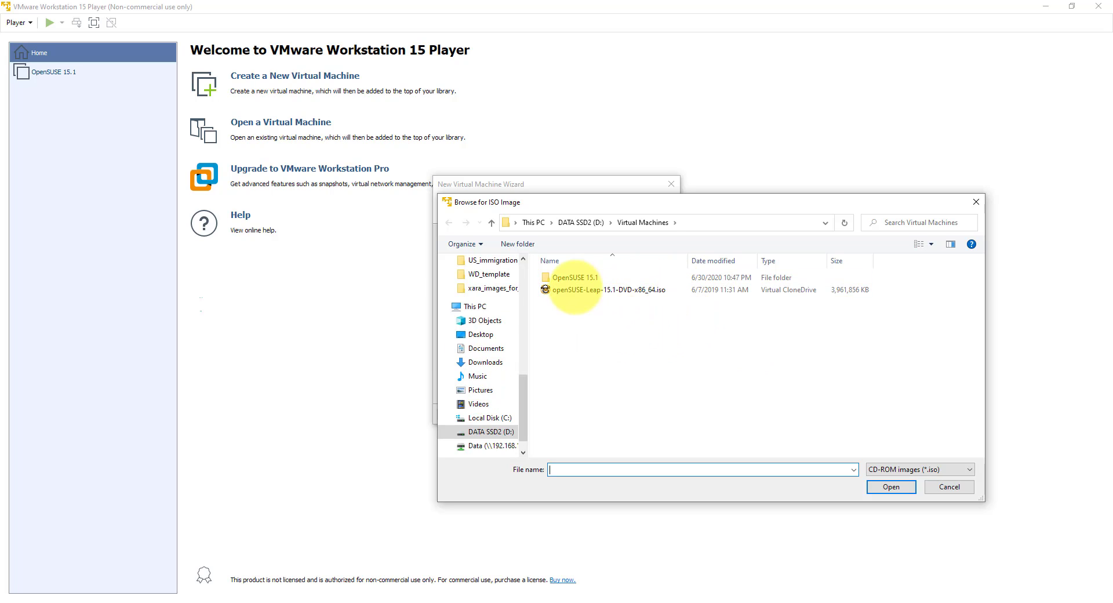
click(638, 293)
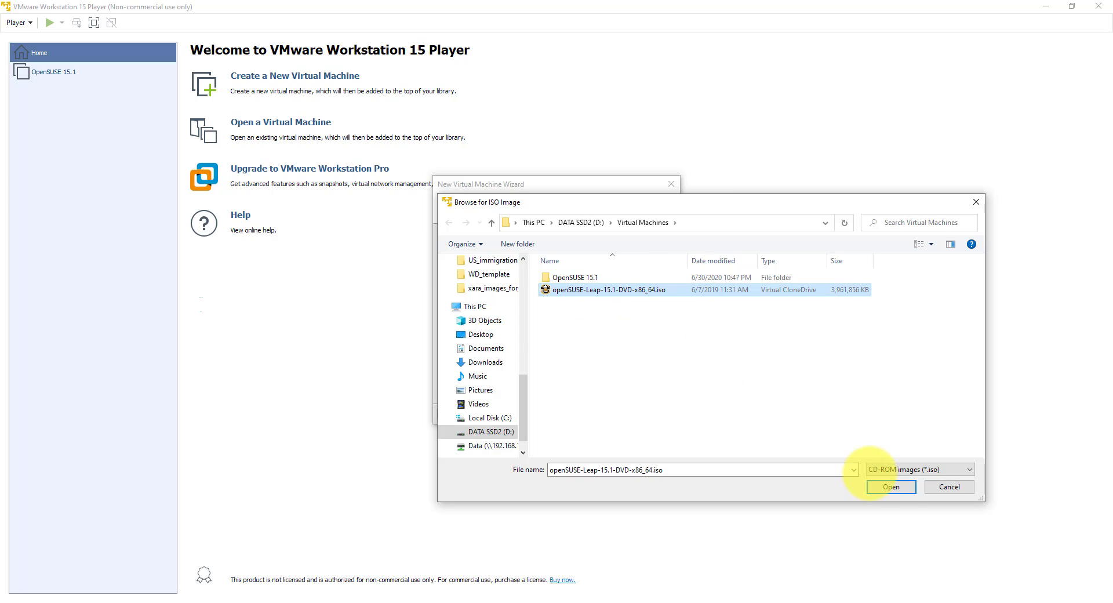
click(891, 488)
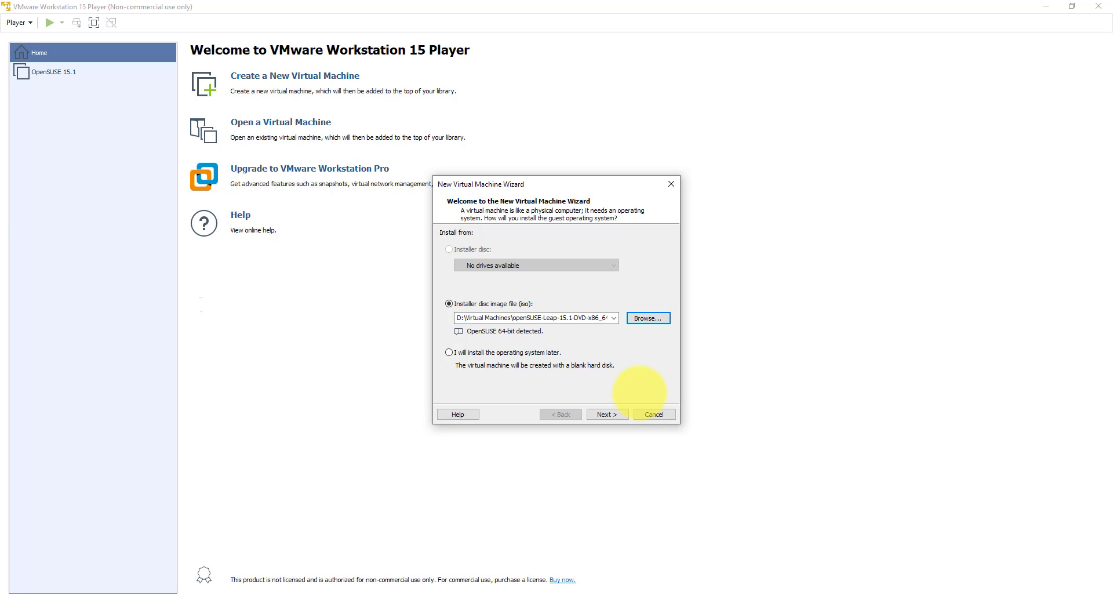
Step: Set the new machine's storage location to D:\Virtual Machines
click(606, 414)
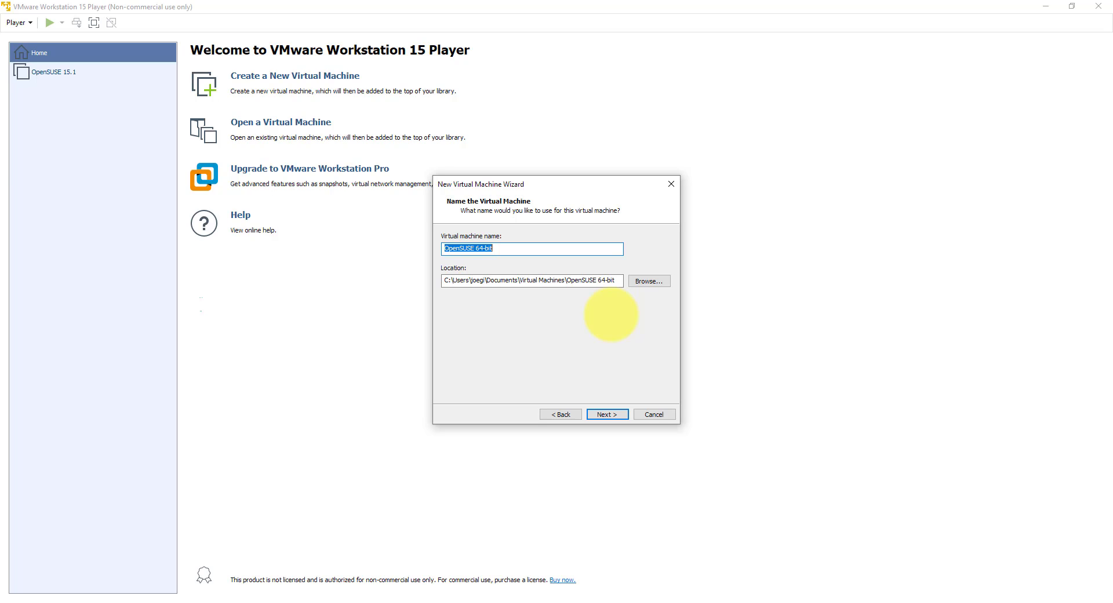
double_click(498, 250)
click(500, 250)
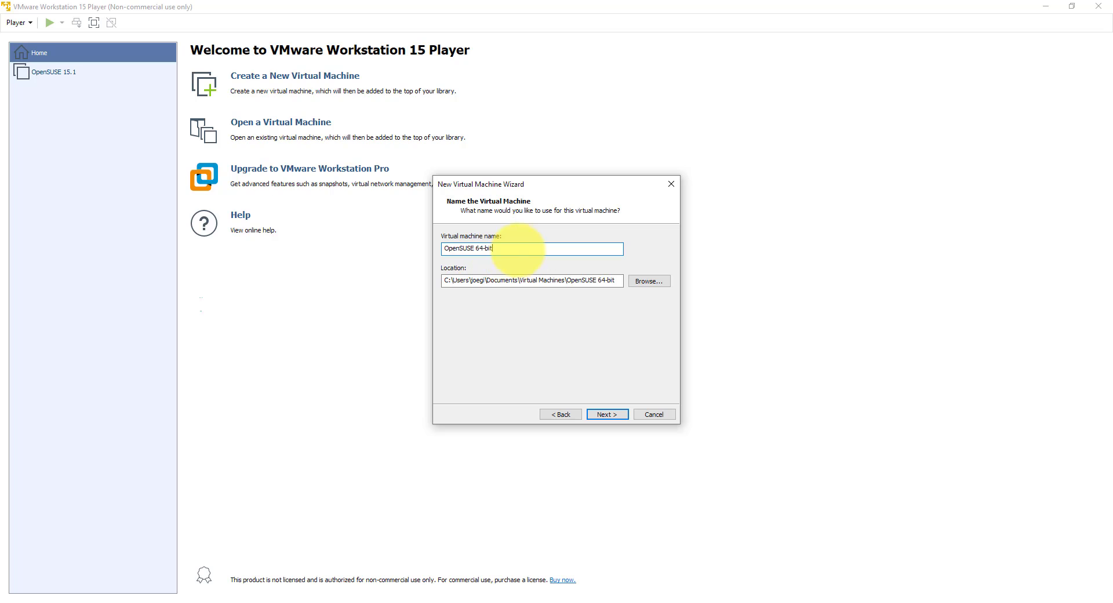
click(644, 281)
scroll(566, 321, down, 5)
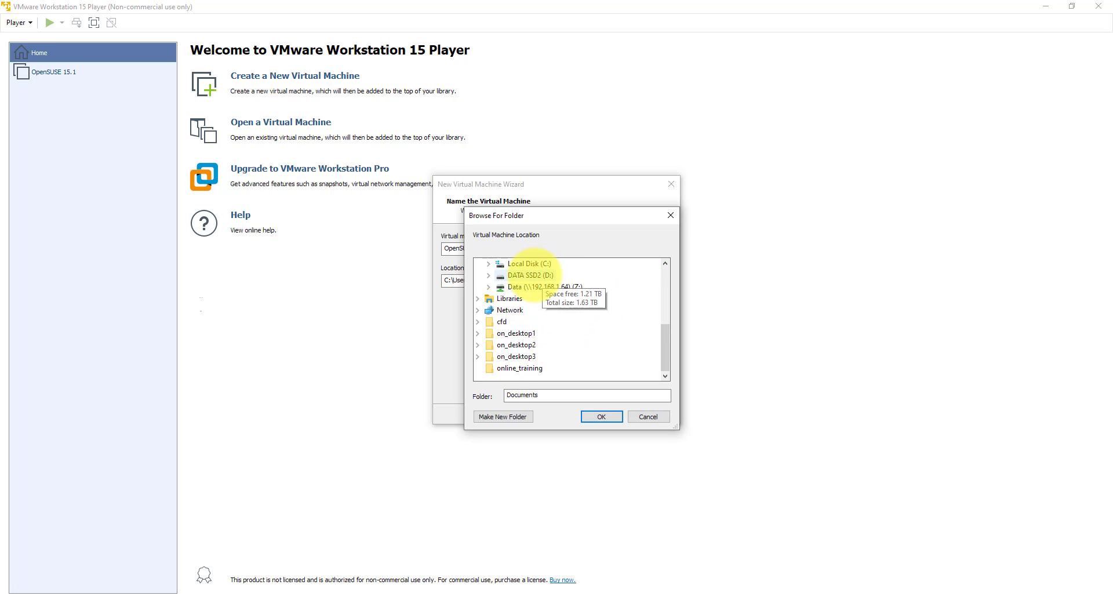
click(530, 275)
click(542, 310)
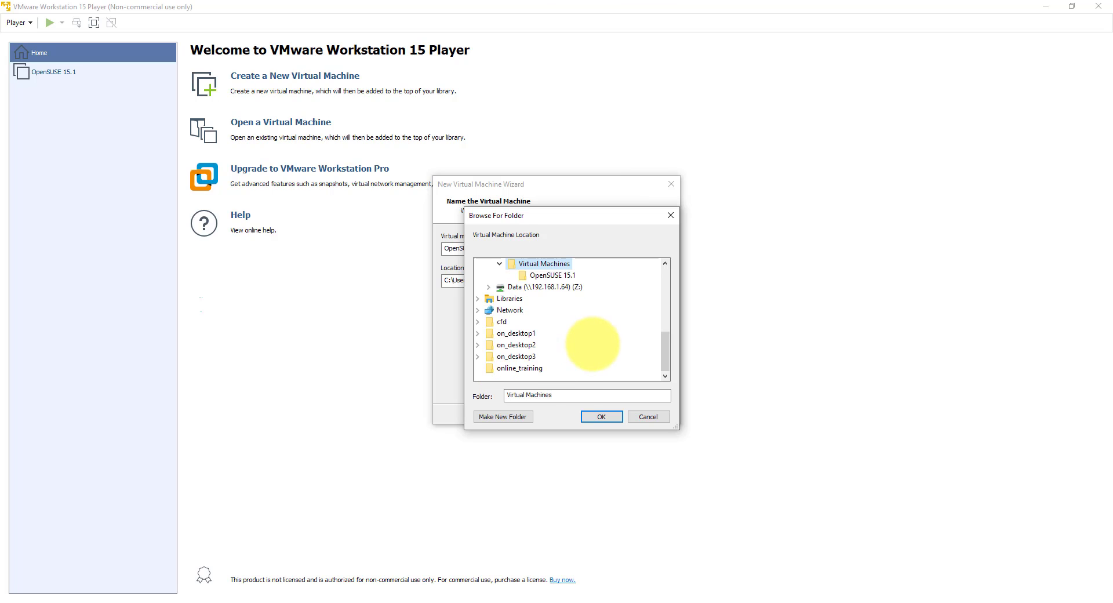
click(603, 416)
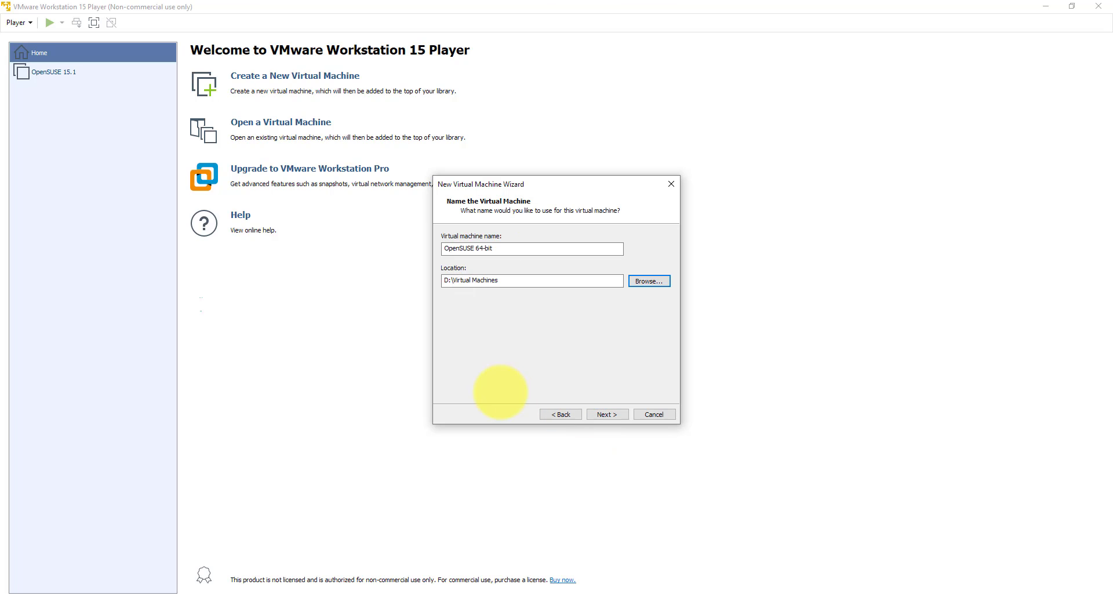
Step: Replace the suggested machine name with test1
click(509, 248)
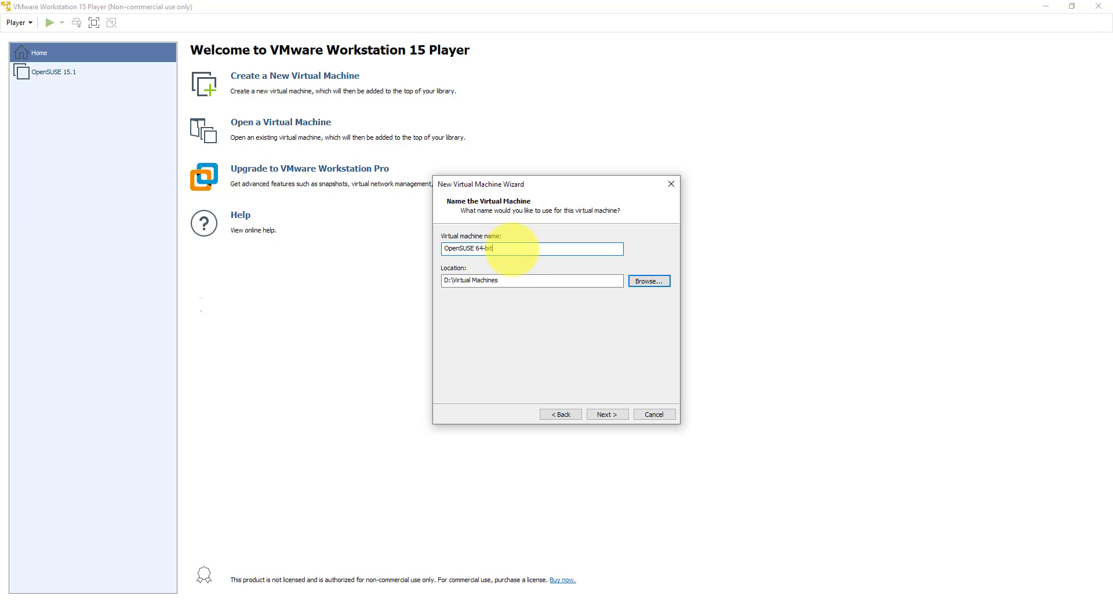
drag(530, 250, 426, 248)
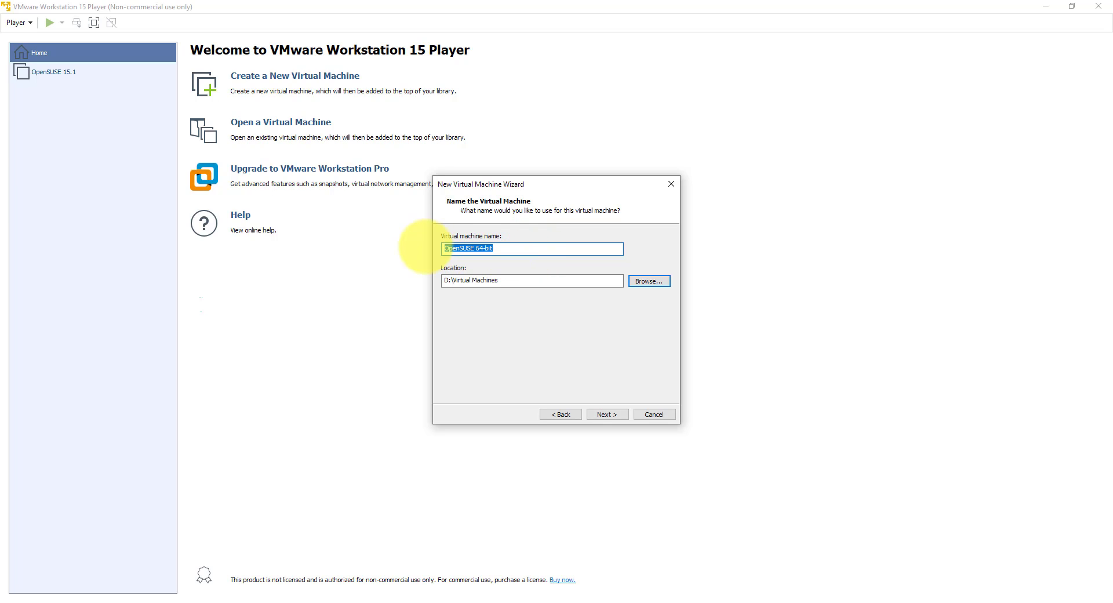
text(test1)
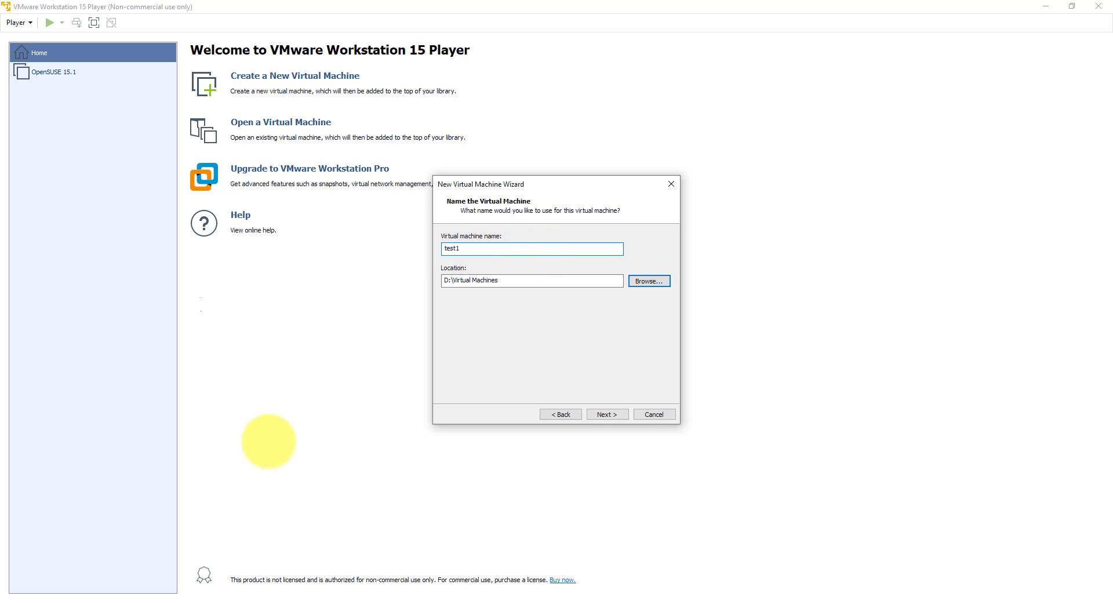
click(327, 602)
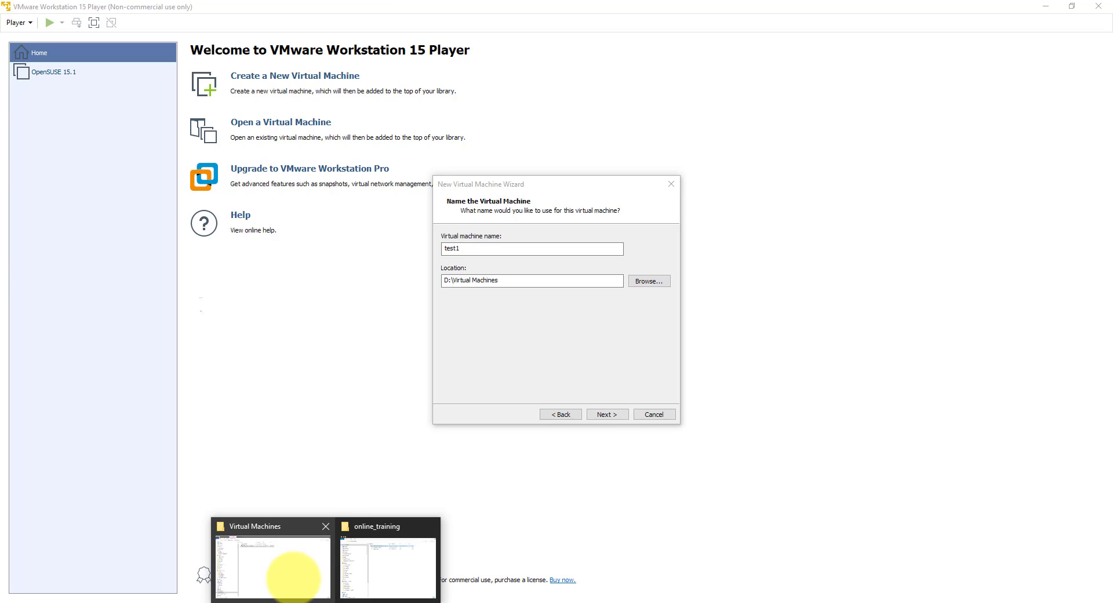
Step: Create a new folder named 'test' in D:\Virtual Machines, then minimize File Explorer
click(261, 576)
right_click(306, 171)
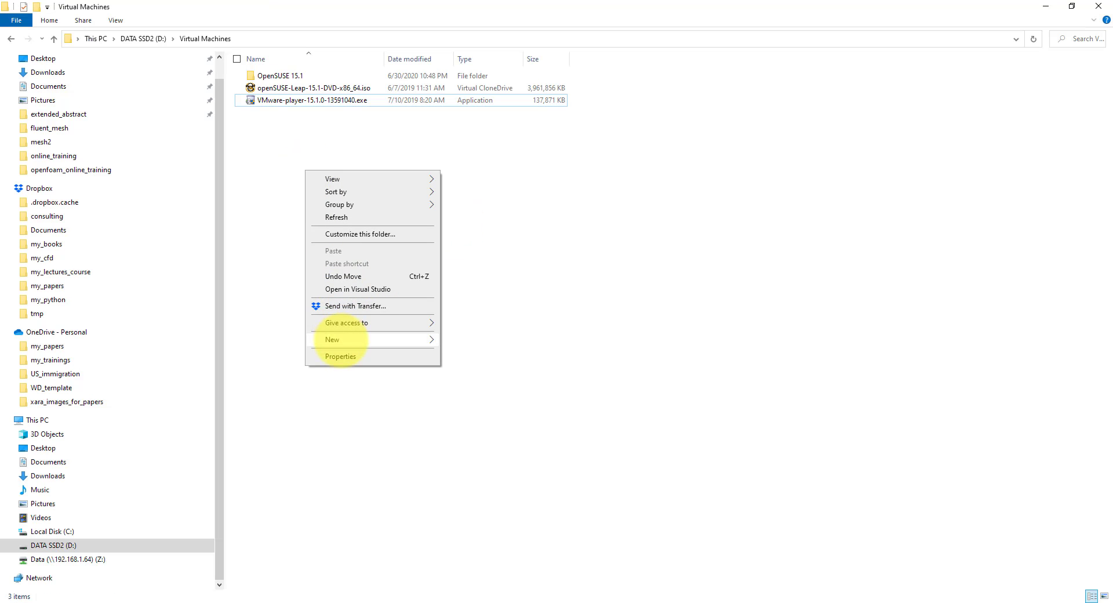
mouse_move(342, 339)
click(483, 338)
text(tst)
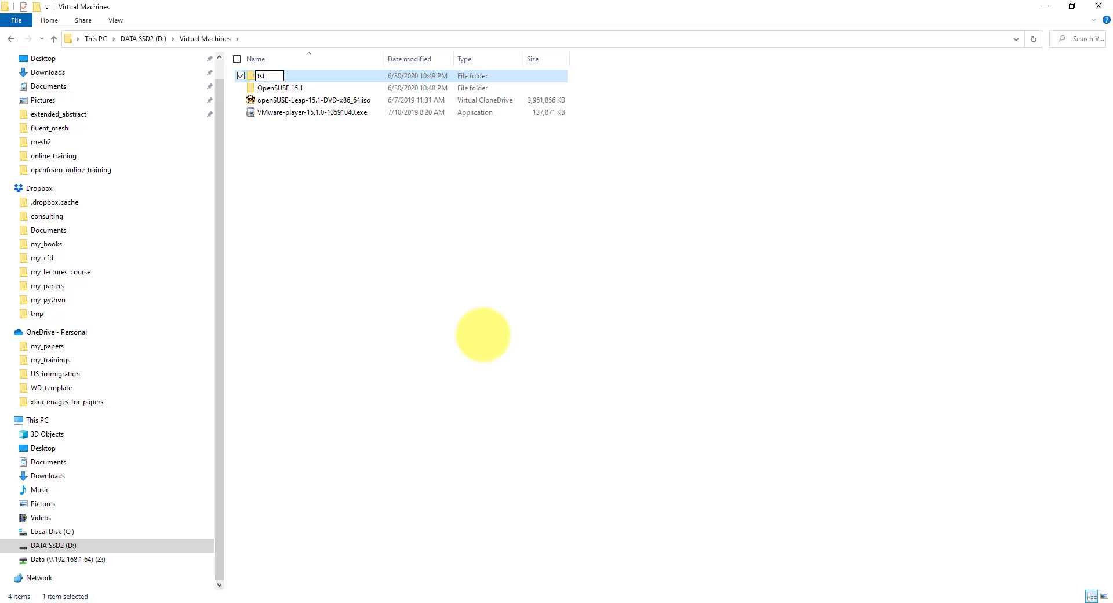
key(BackSpace)
key(BackSpace)
text(est)
key(Return)
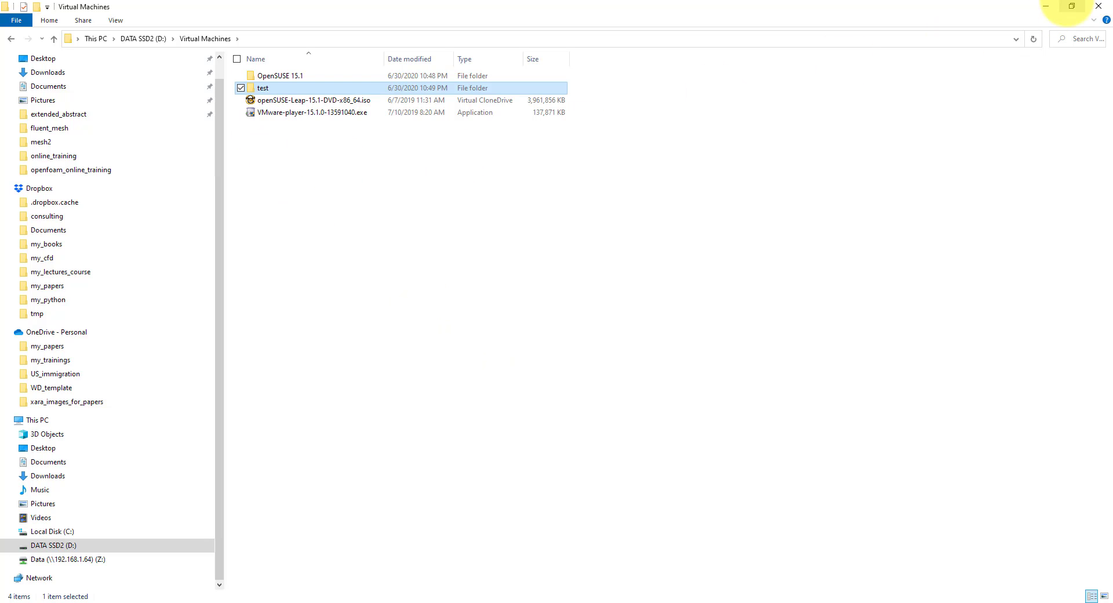
click(1046, 6)
Step: Set D:\Virtual Machines\test as the location for test1 and continue to disk capacity
click(673, 280)
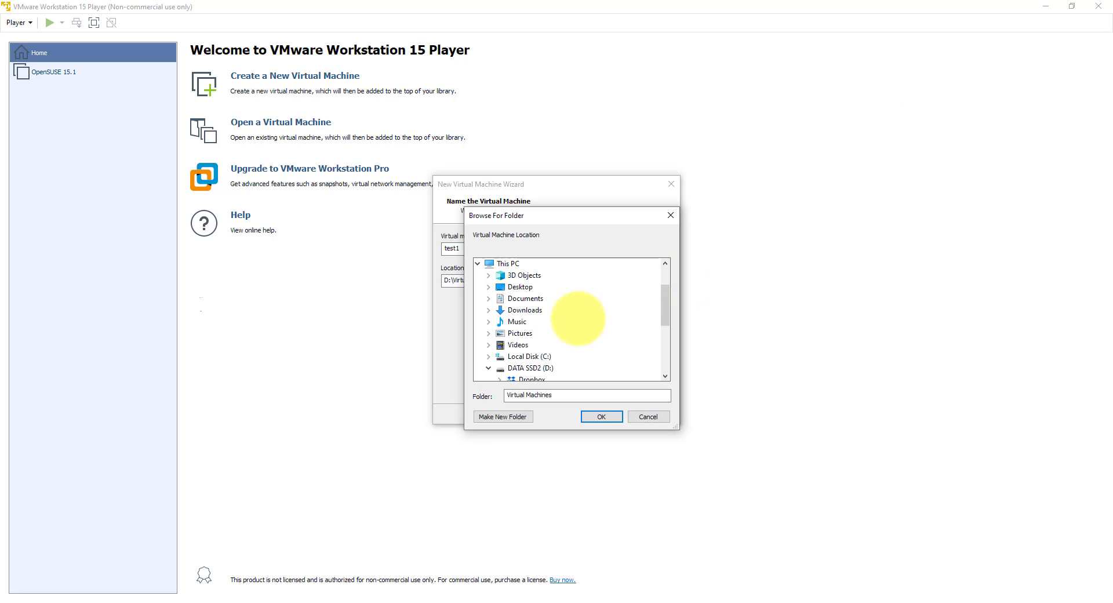
scroll(556, 347, down, 4)
click(500, 275)
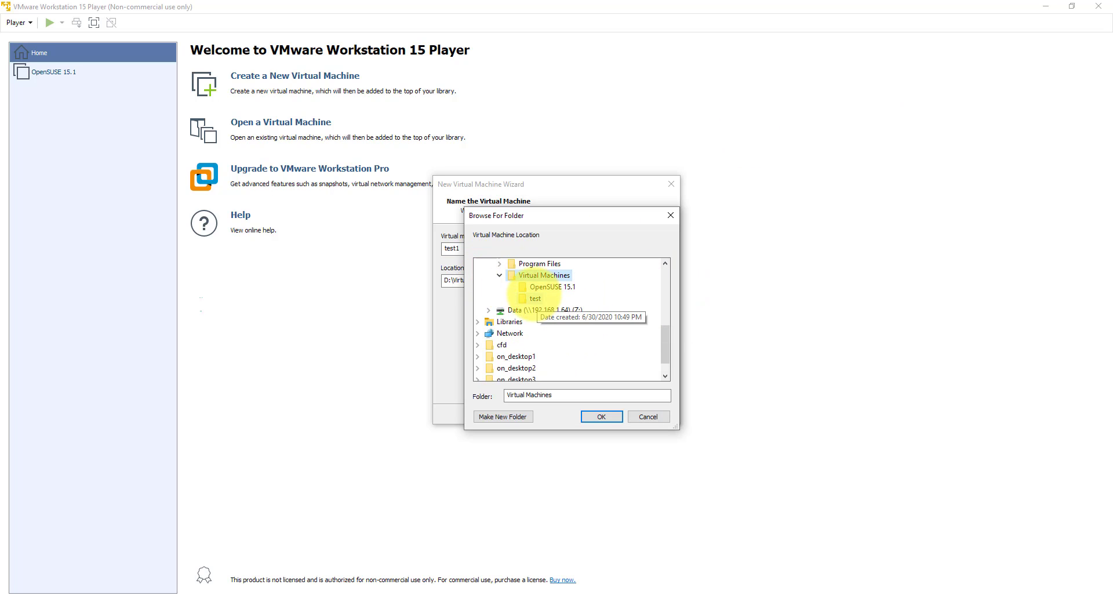
click(535, 298)
click(601, 416)
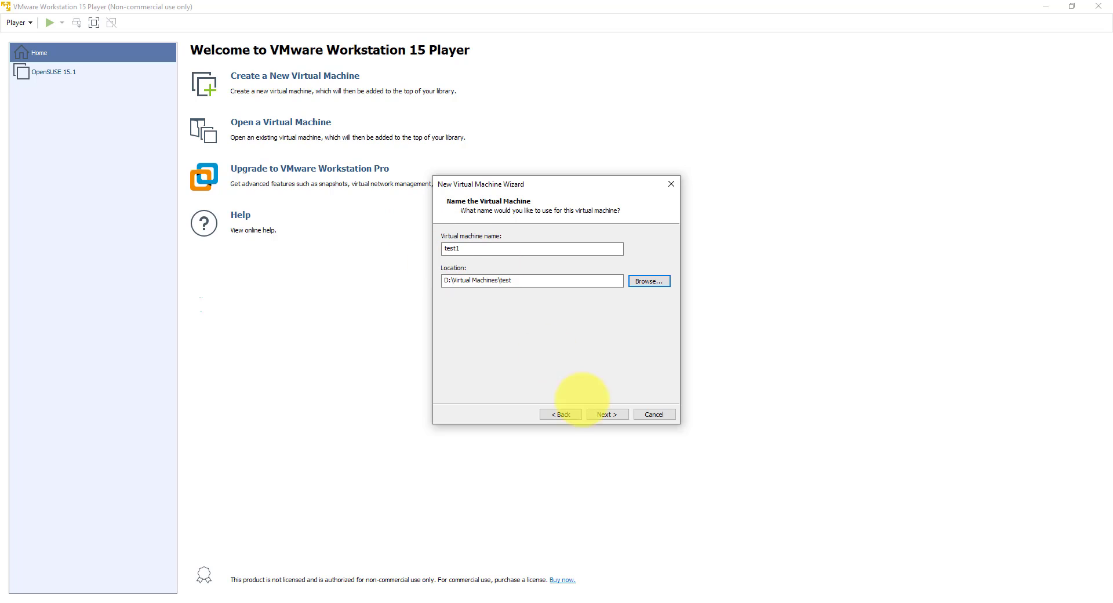
click(607, 414)
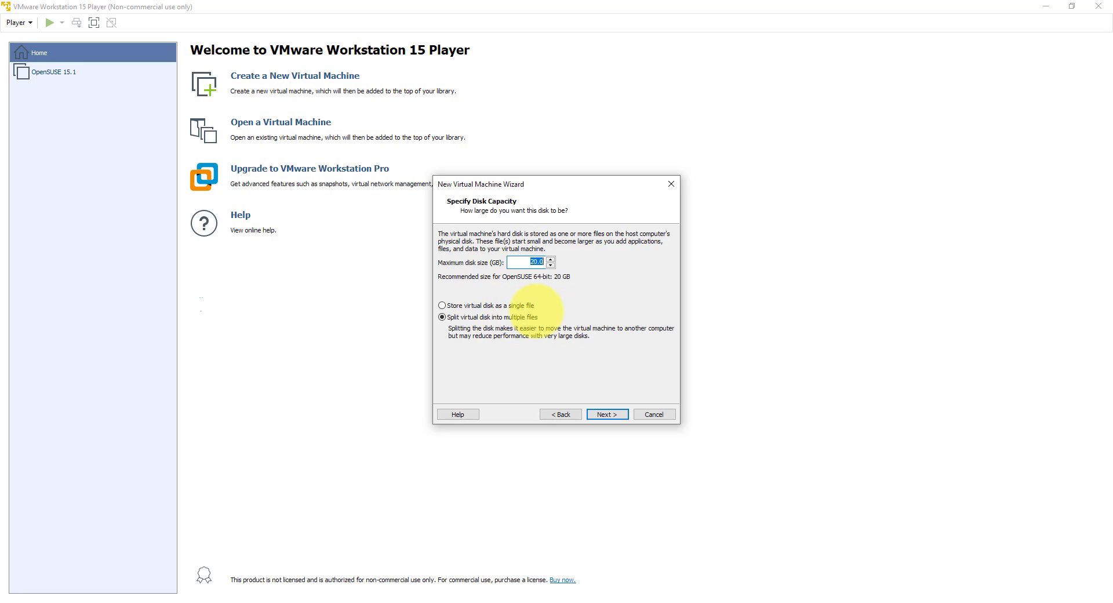
Step: Store the 20 GB virtual disk as a single file and open hardware customization from the summary
click(525, 307)
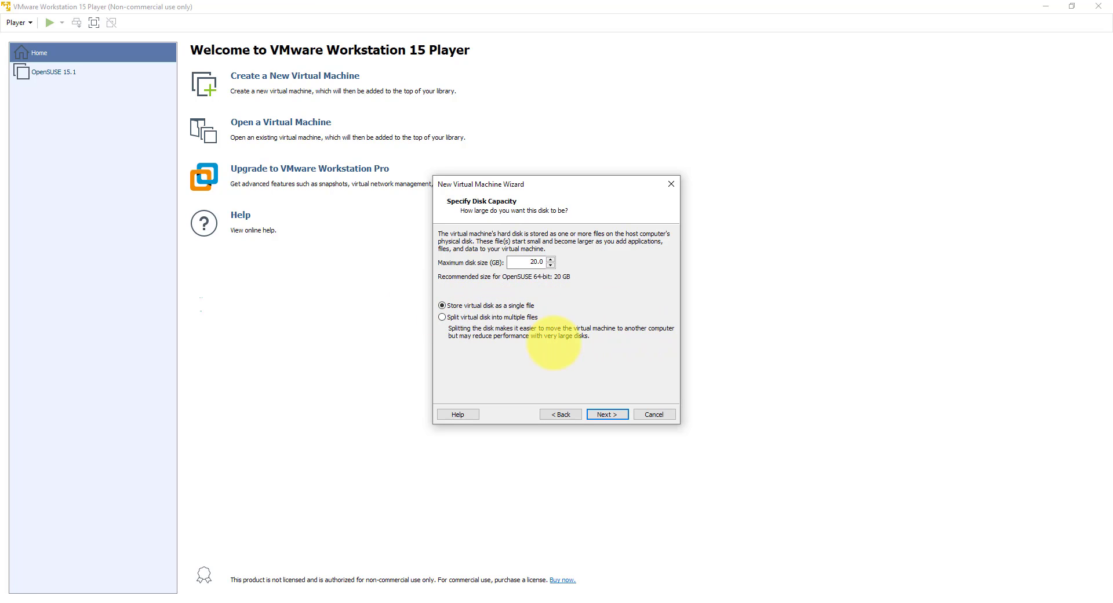
click(607, 414)
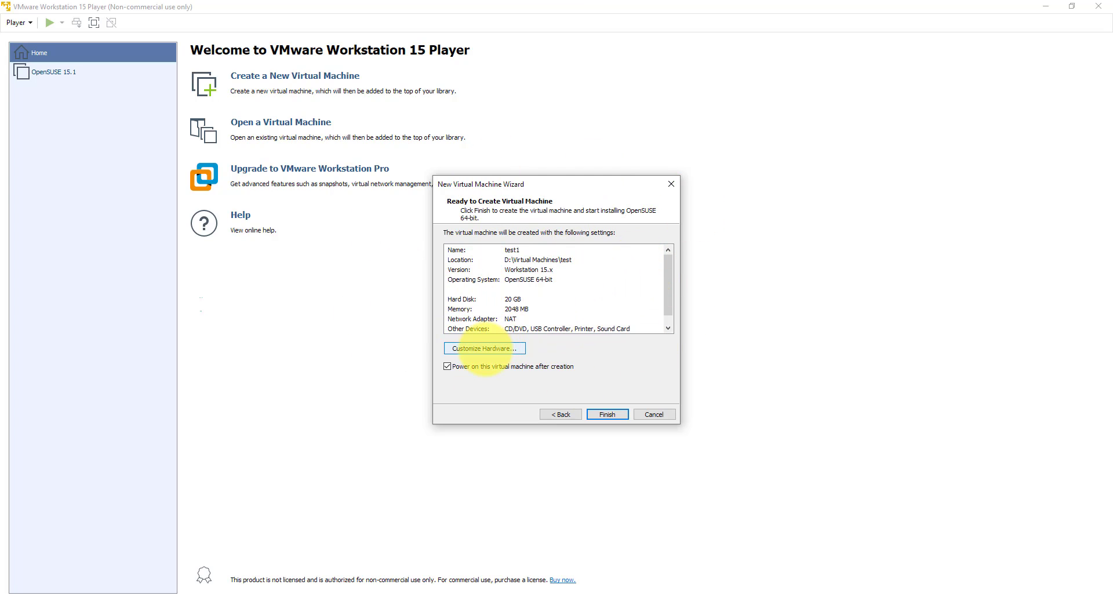
click(483, 348)
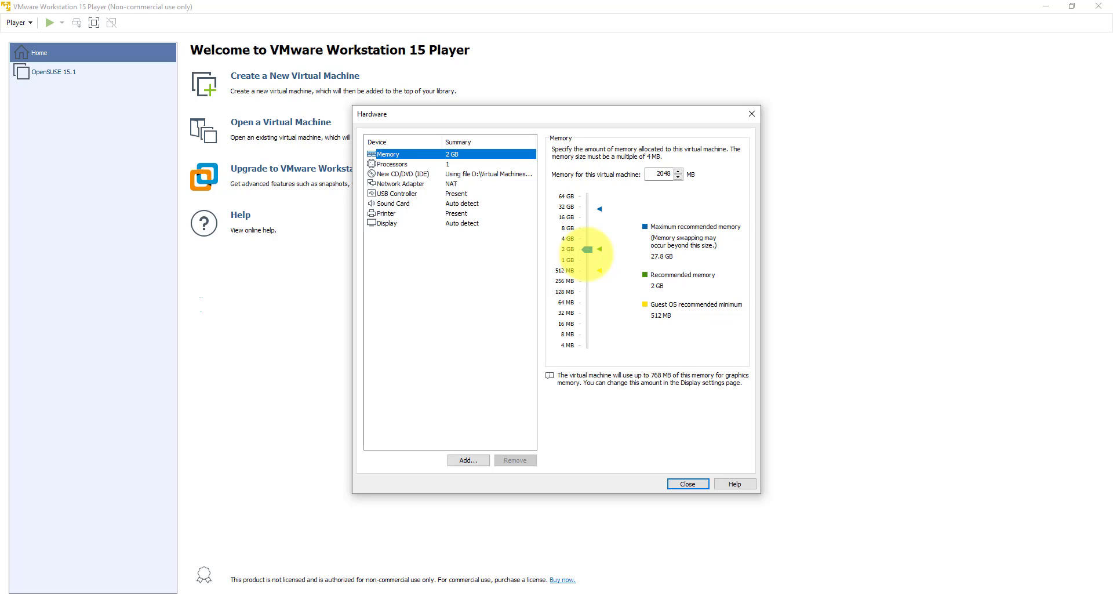
Step: Set memory to 4096 MB and processor cores to 2, then finish and power on test1
drag(588, 251, 591, 238)
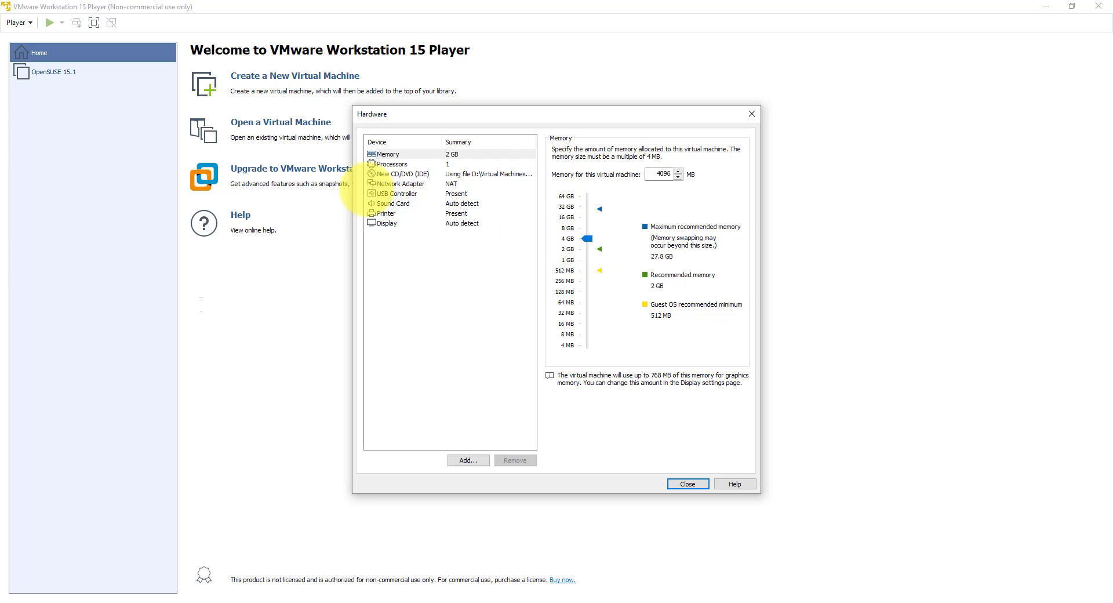
click(394, 174)
click(464, 164)
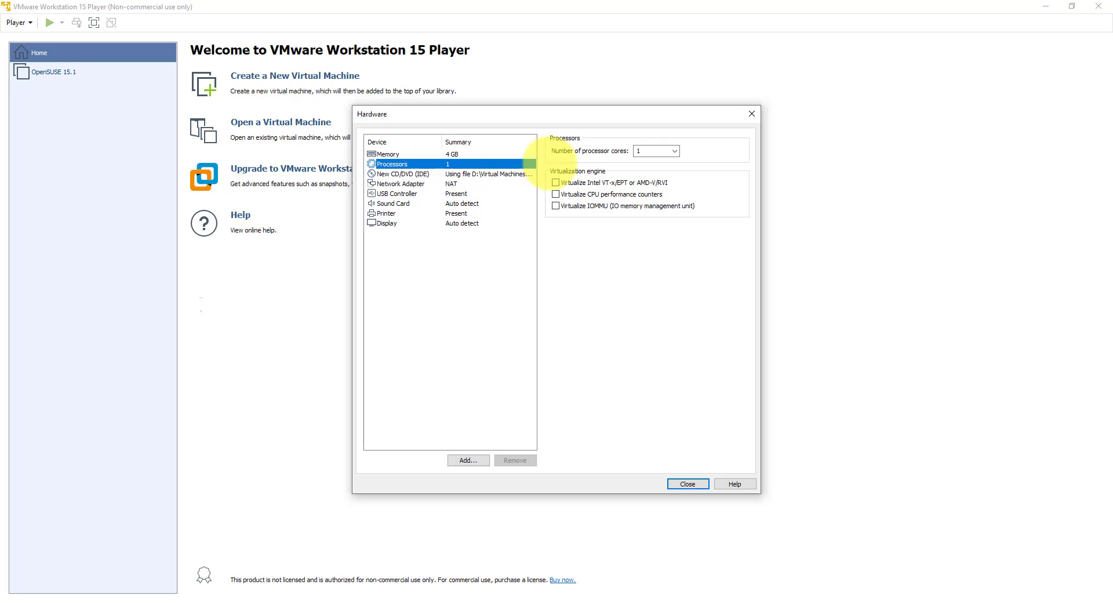
click(673, 151)
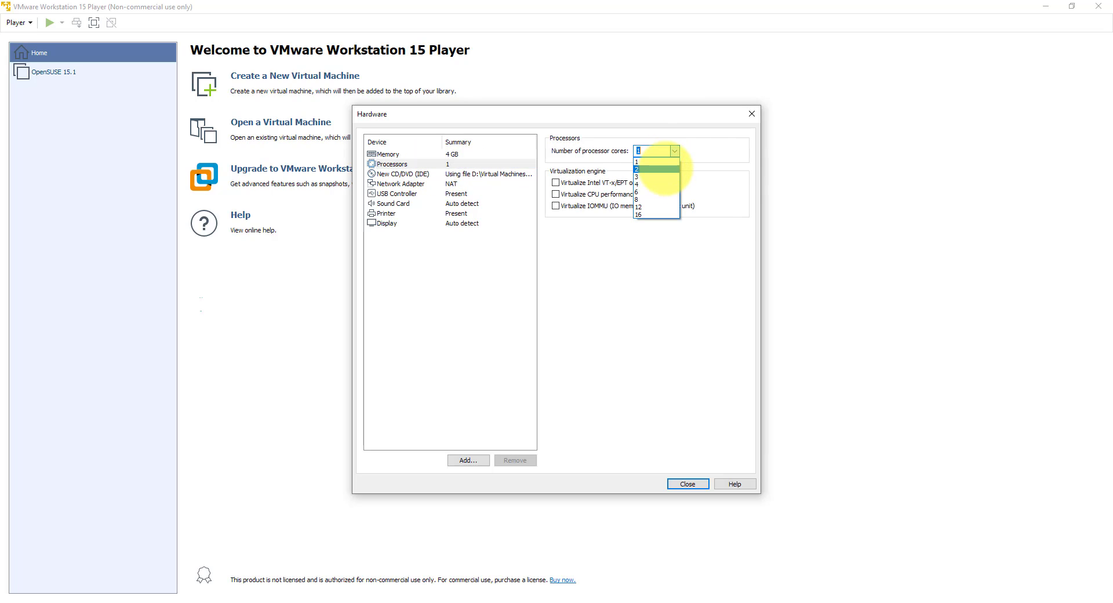
click(658, 169)
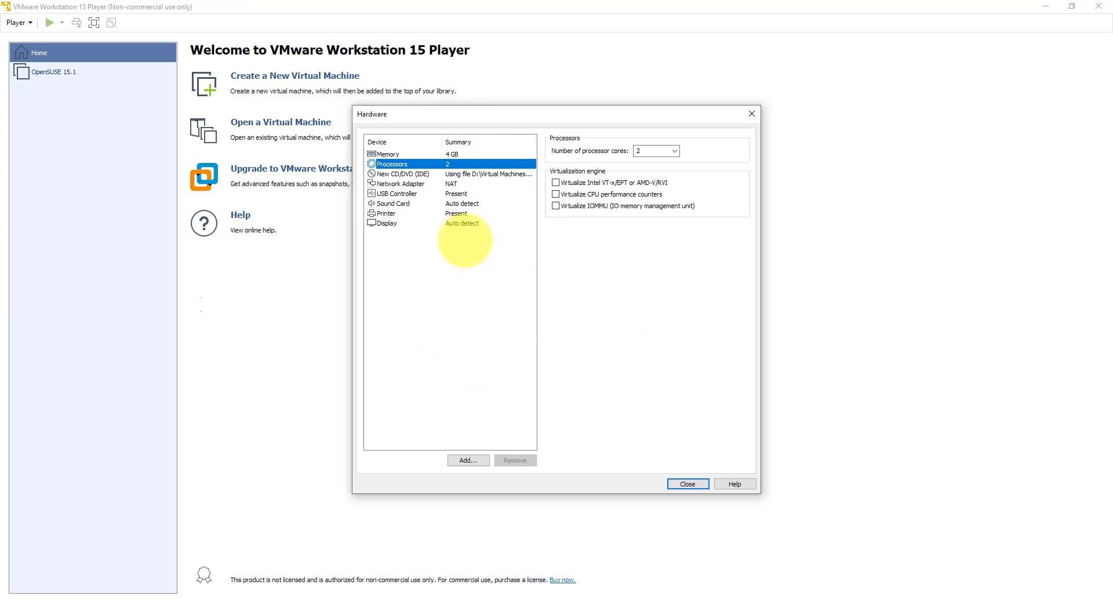
click(690, 483)
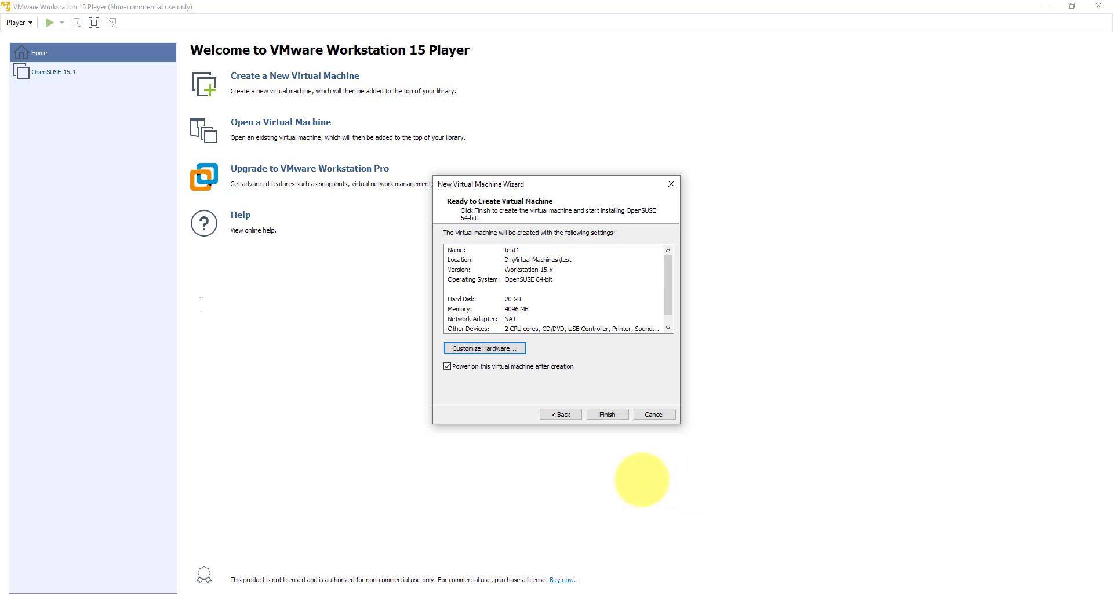
click(607, 414)
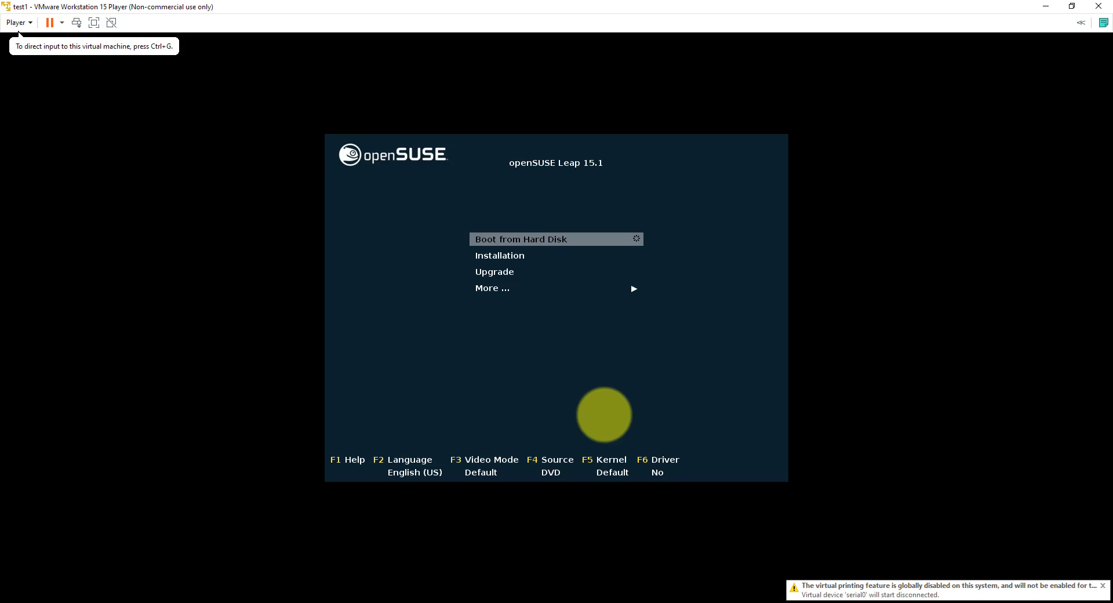
Step: Start Installation from the openSUSE Leap 15.1 boot menu and release input with Ctrl+Alt
click(696, 357)
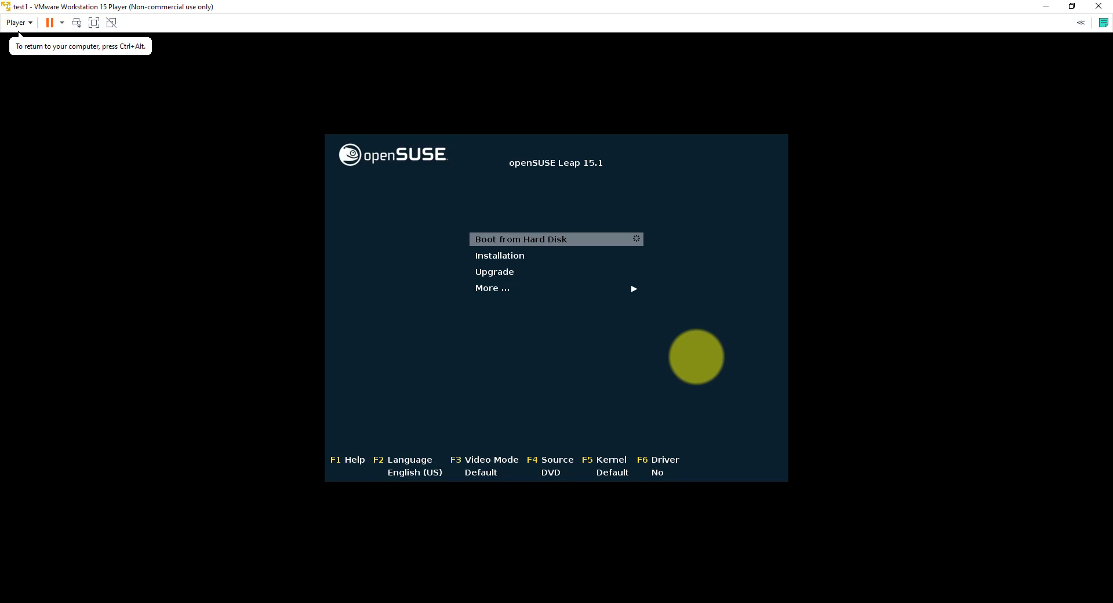
key(Down)
key(Down)
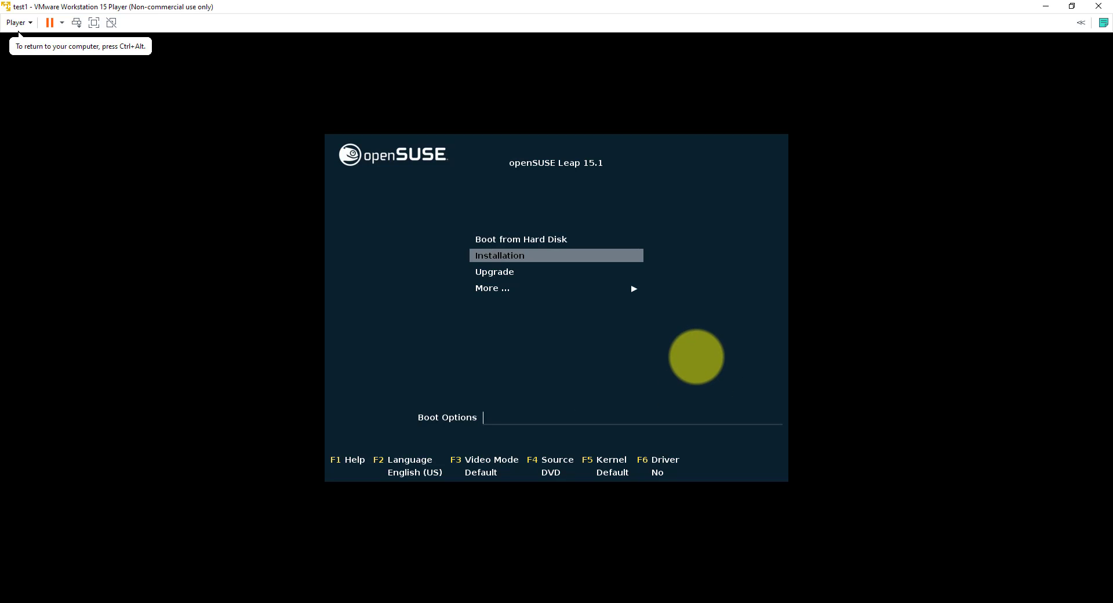
key(Up)
key(Return)
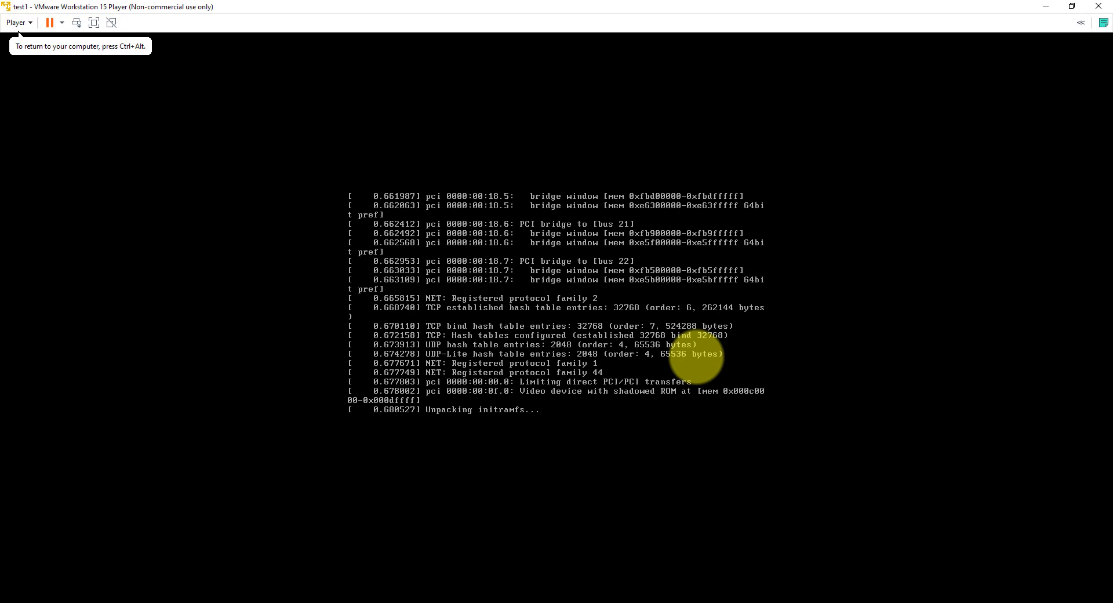
key(ctrl+alt)
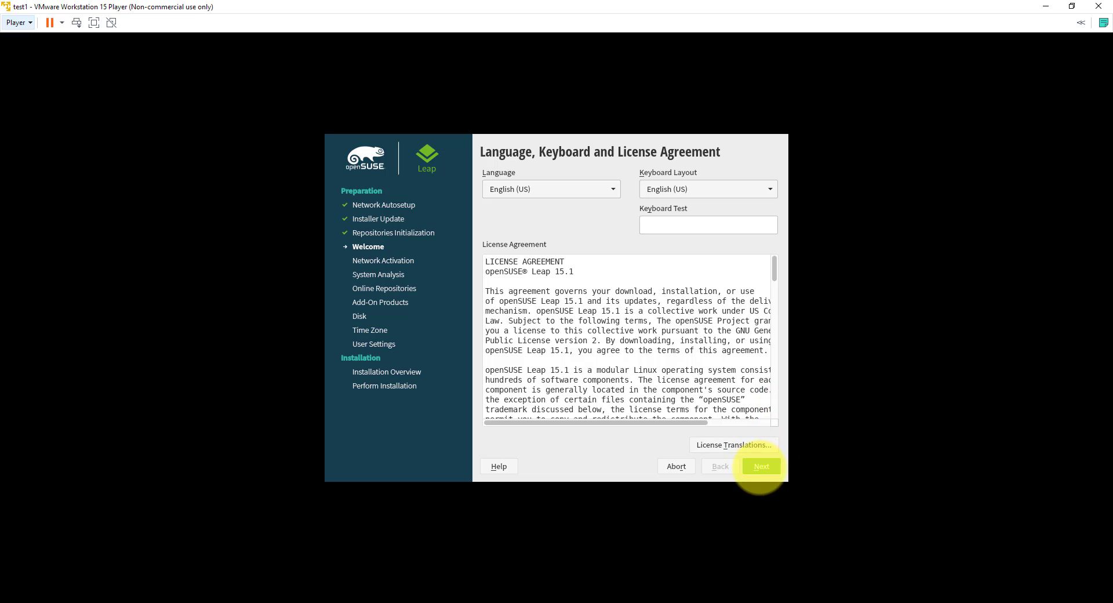
Step: Accept the license agreement and answer No to activating online repositories
click(761, 467)
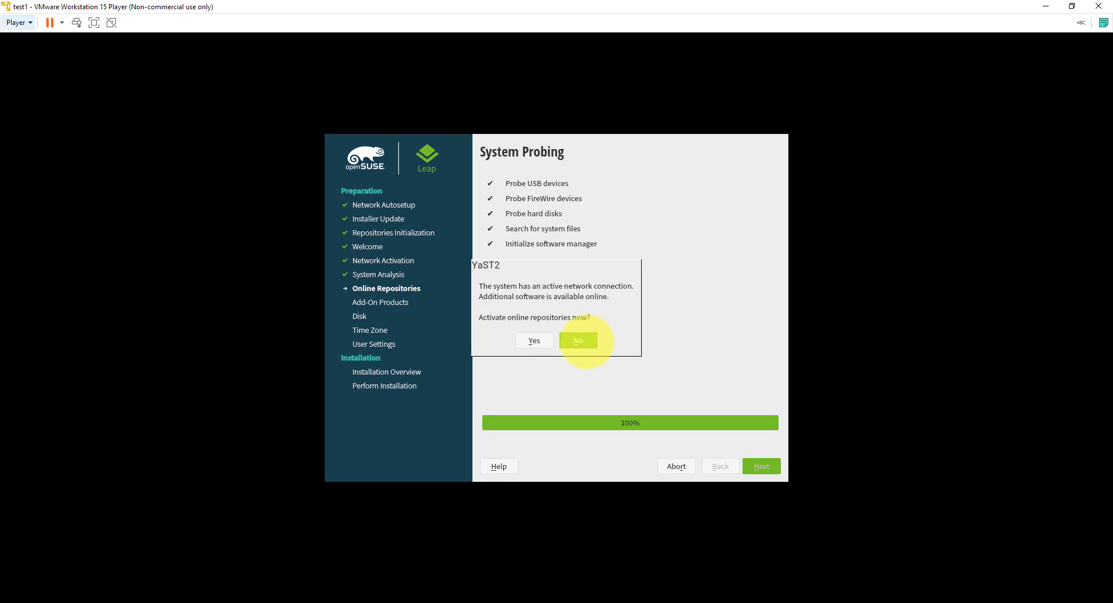
click(578, 341)
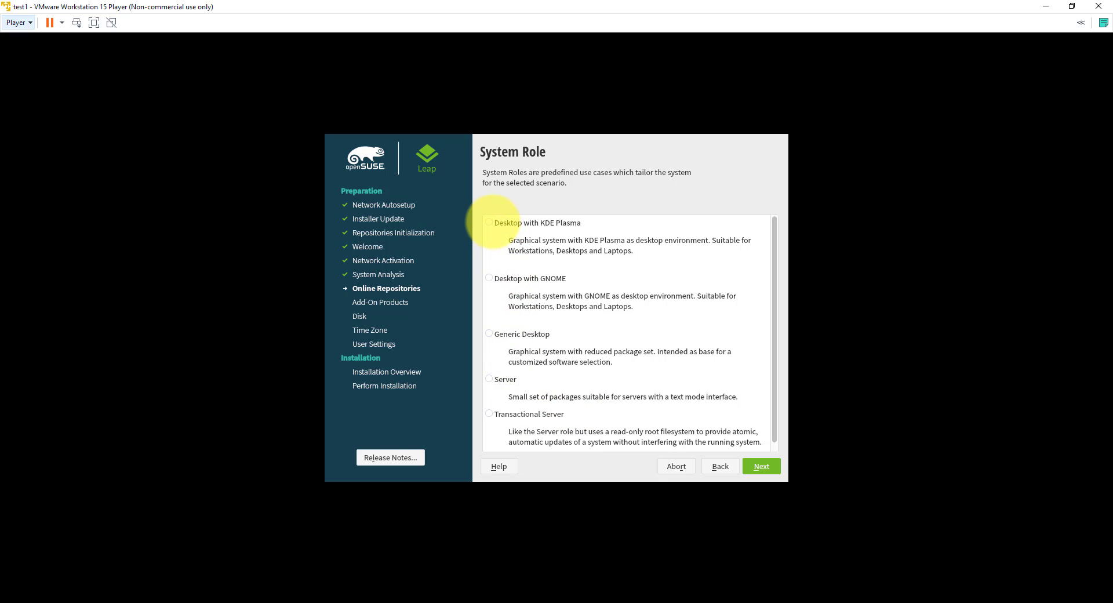
Step: Select the 'Desktop with KDE Plasma' system role and continue
click(491, 224)
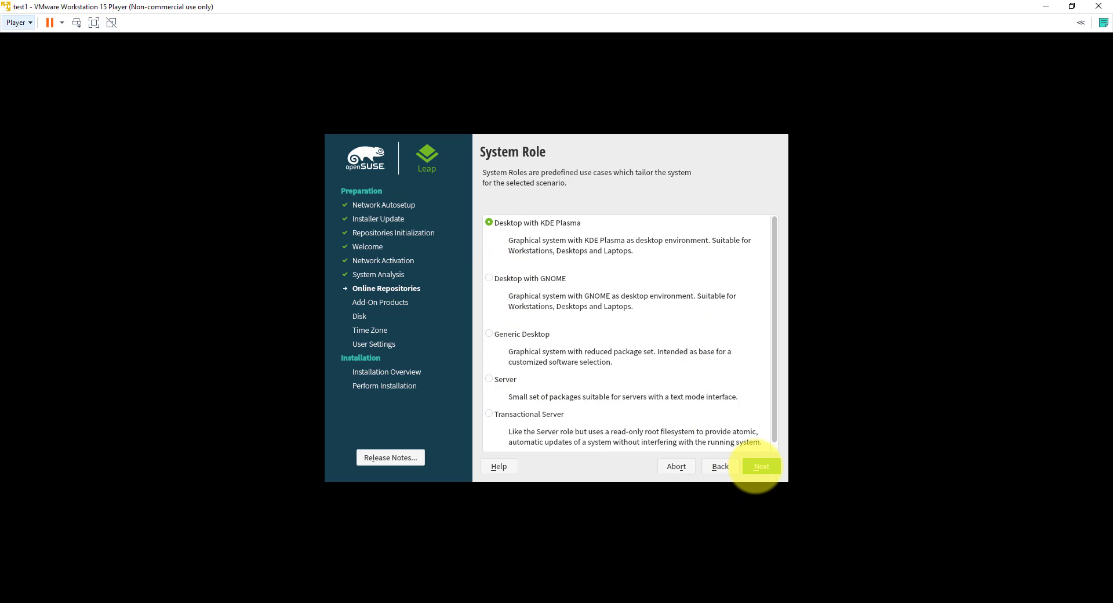
click(756, 467)
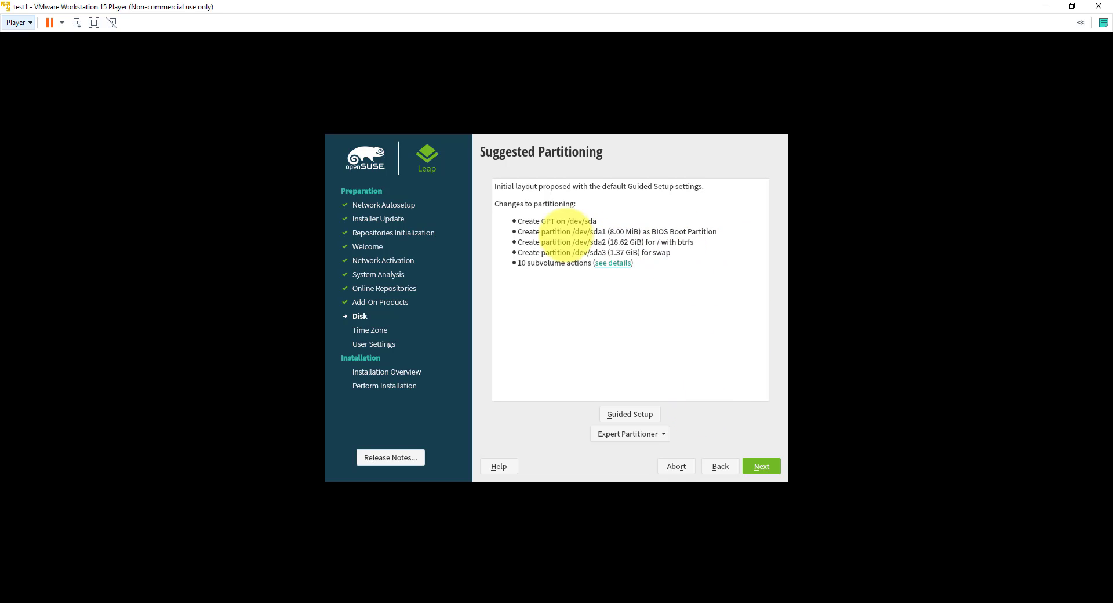
Step: Keep the suggested btrfs/swap partitioning and set the time zone to Europe/Italy
click(761, 466)
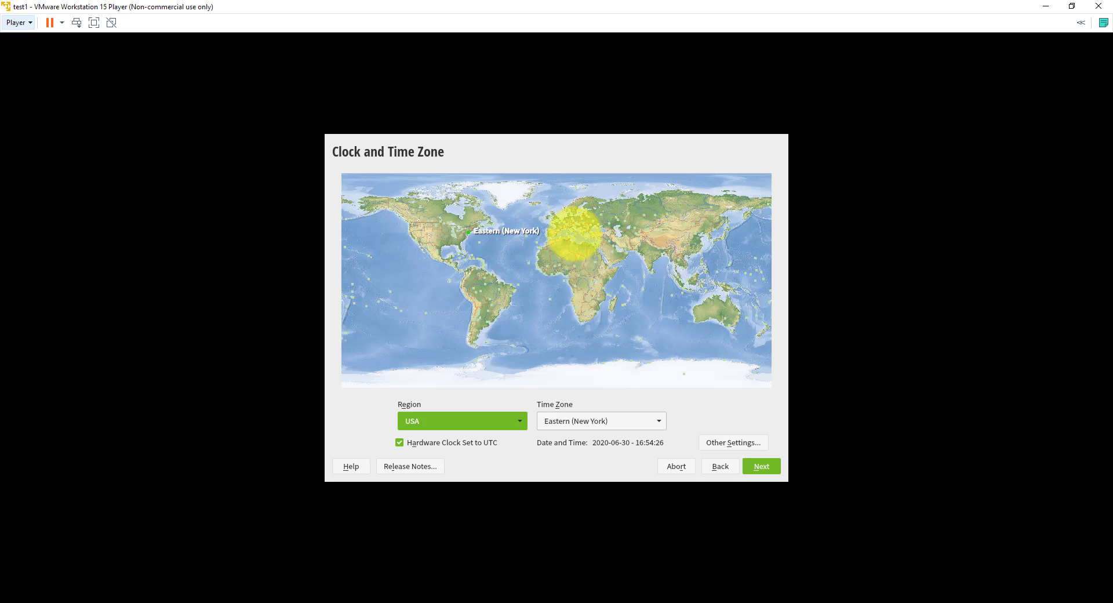
click(574, 235)
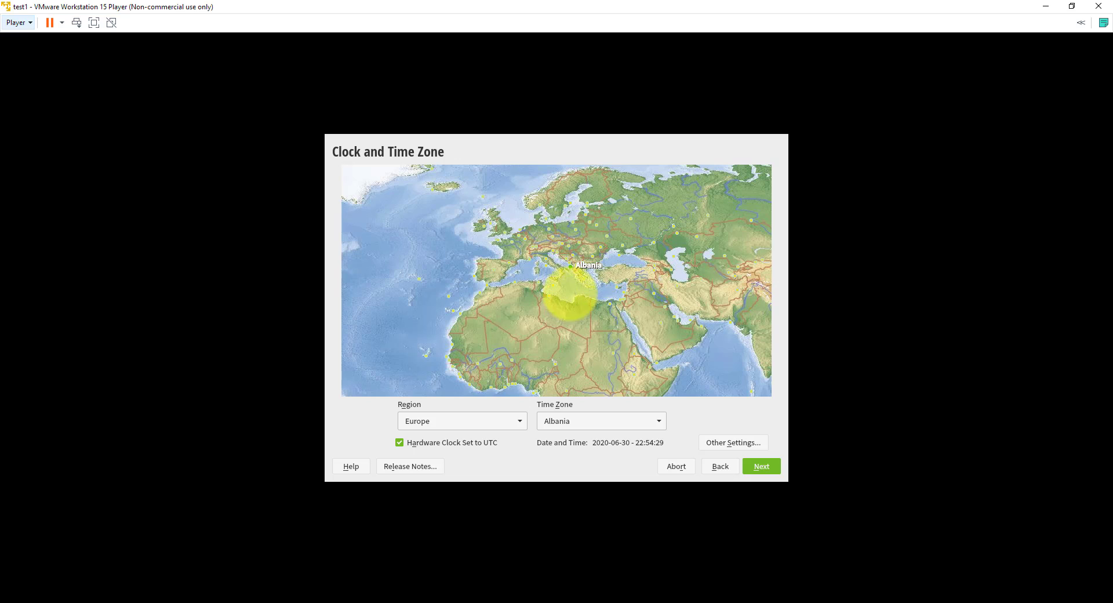
click(547, 259)
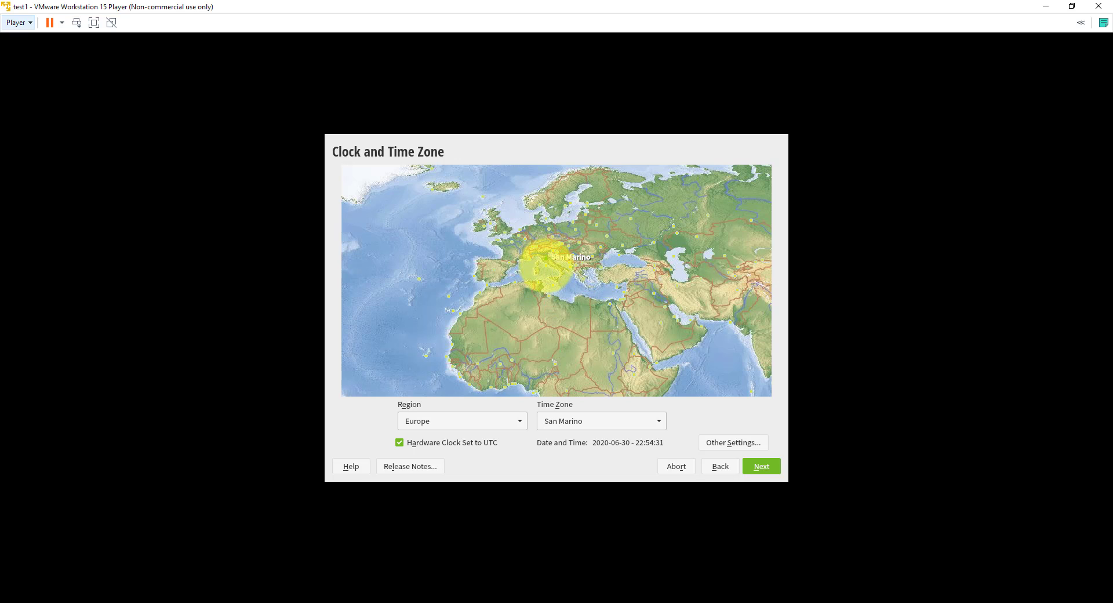
click(546, 263)
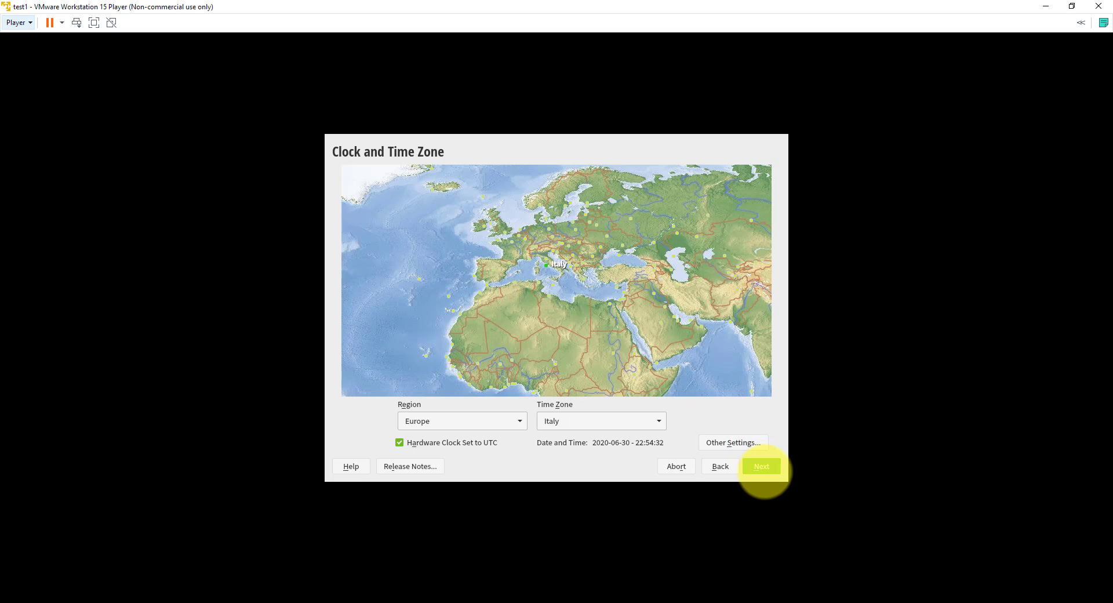
click(762, 468)
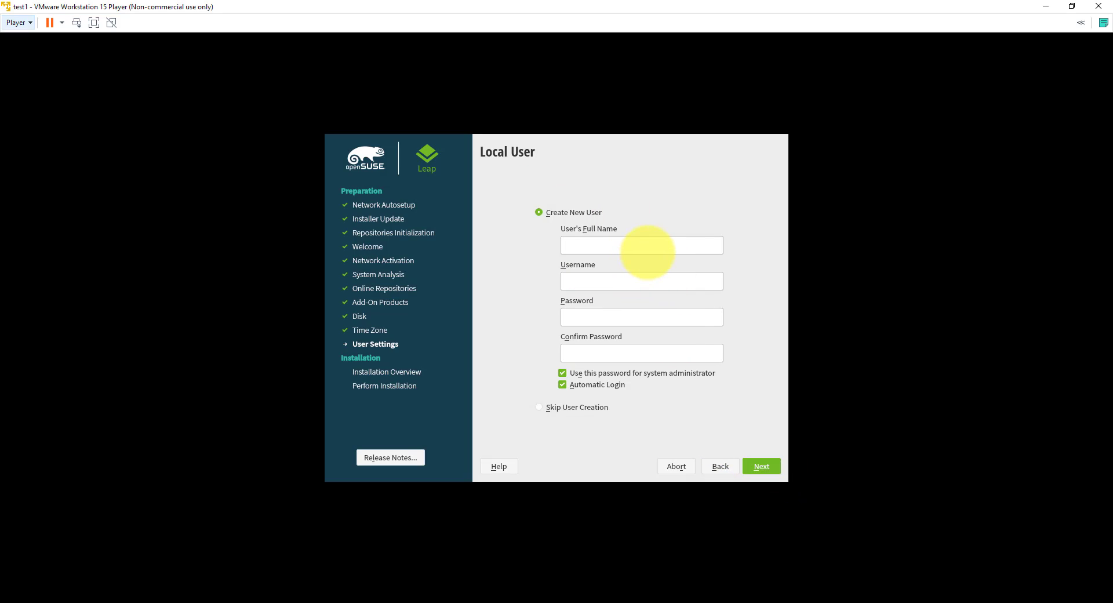
Step: Enter the user's name, username and password, disable Automatic Login, and accept the weak-password warning
key(Tab)
key(Tab)
click(632, 353)
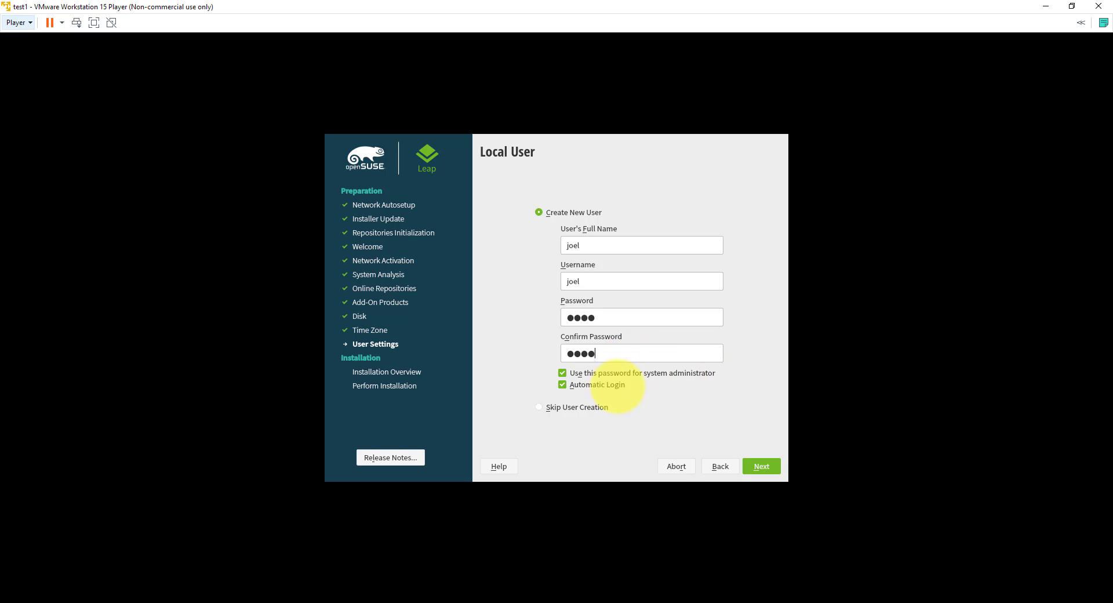
click(573, 385)
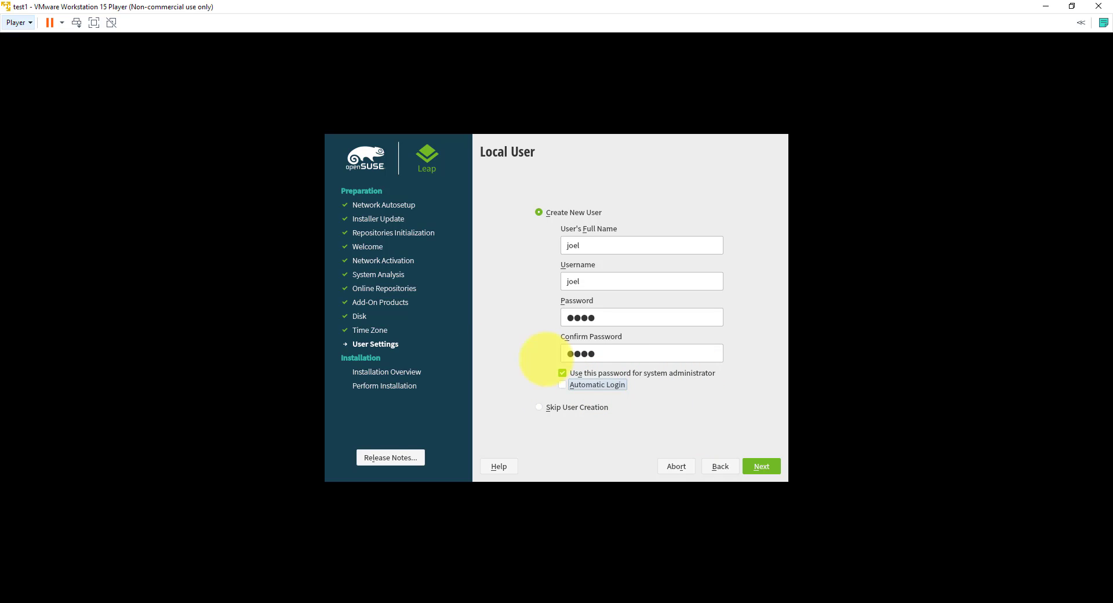
click(762, 467)
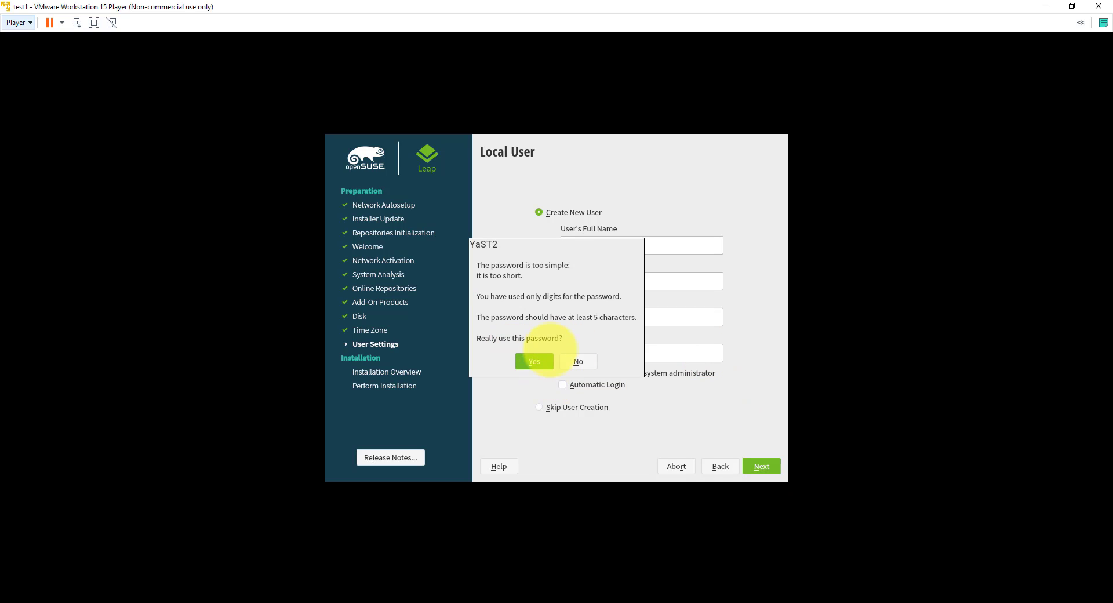
click(532, 362)
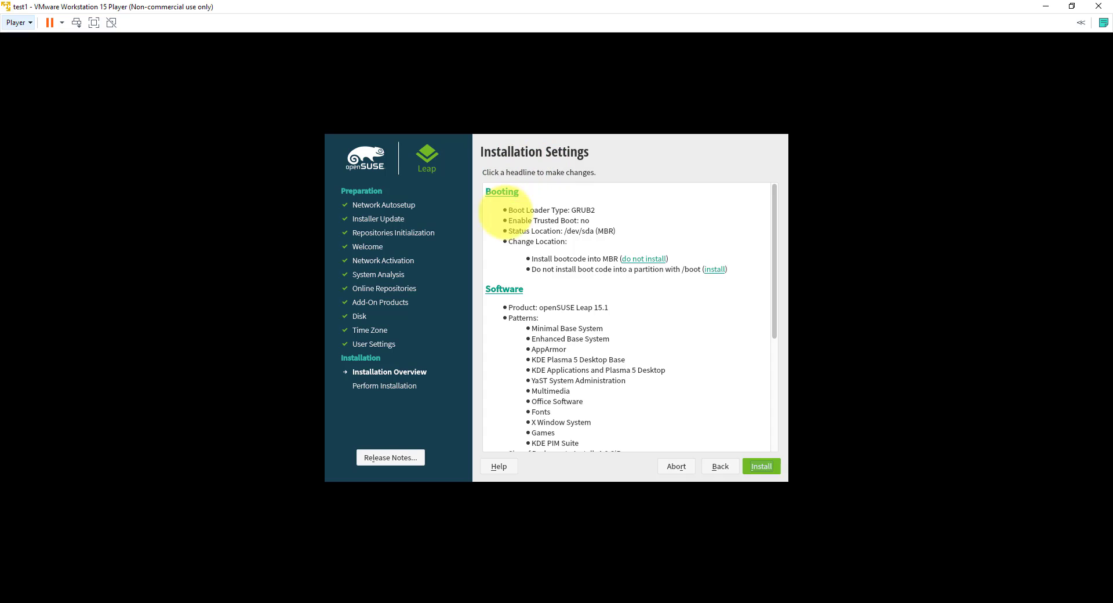
Step: Scroll through the Installation Settings summary, then choose Install to get the Confirm Installation warning
drag(776, 199, 765, 392)
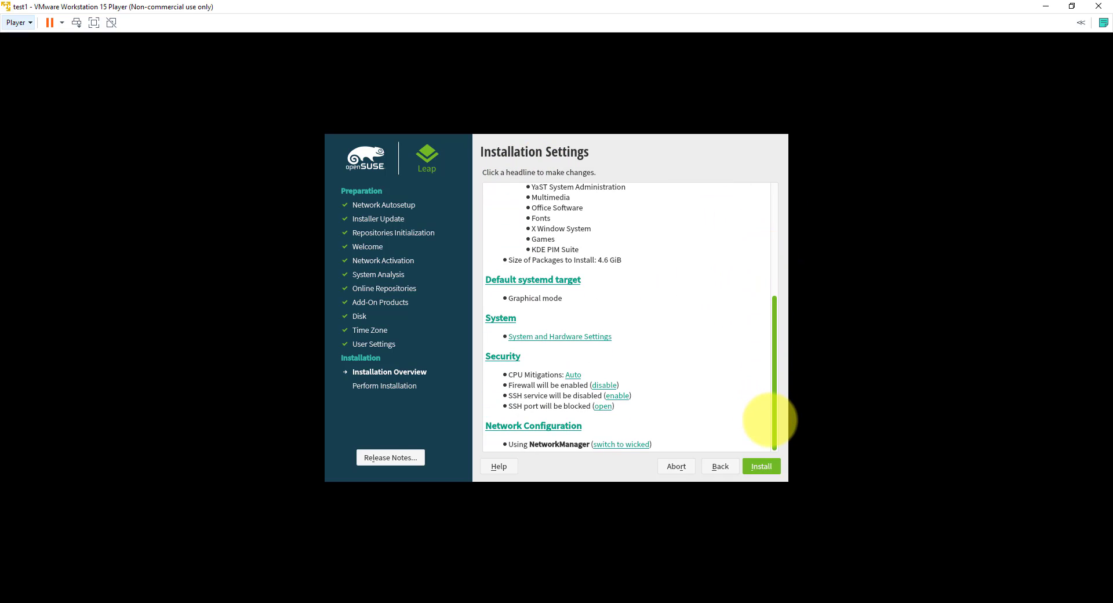
drag(775, 298, 777, 214)
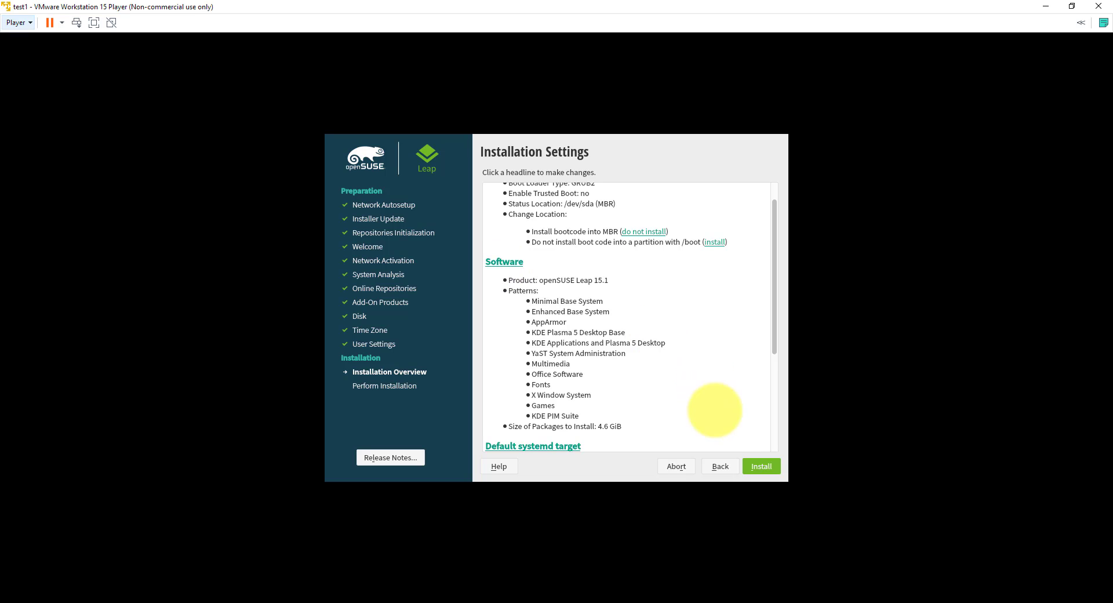
click(761, 466)
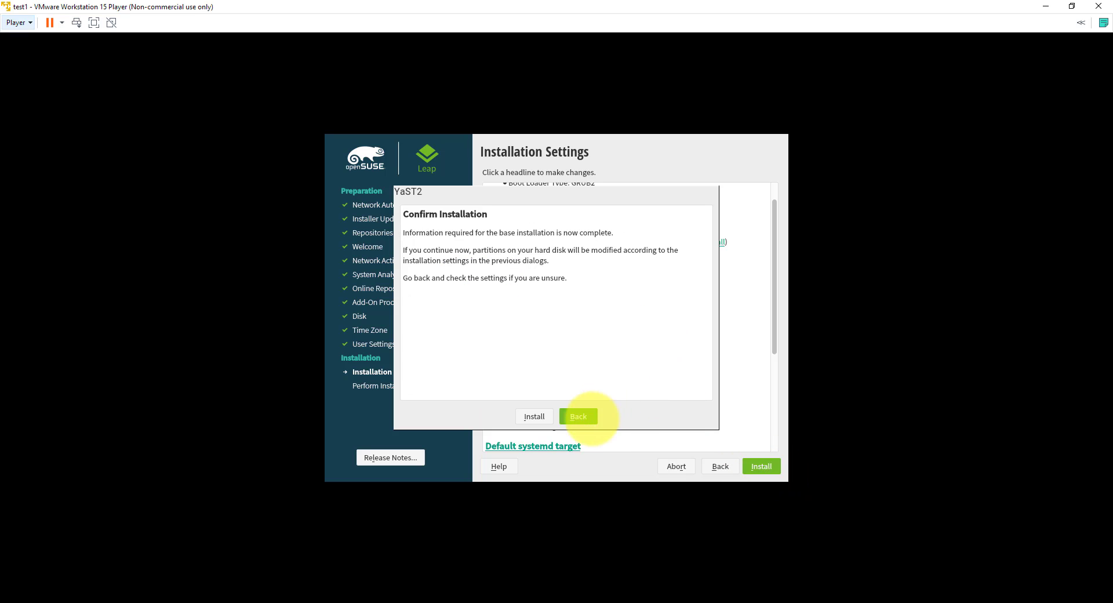
Step: Start the openSUSE installation, then log in at the KDE login screen with the account password
click(580, 416)
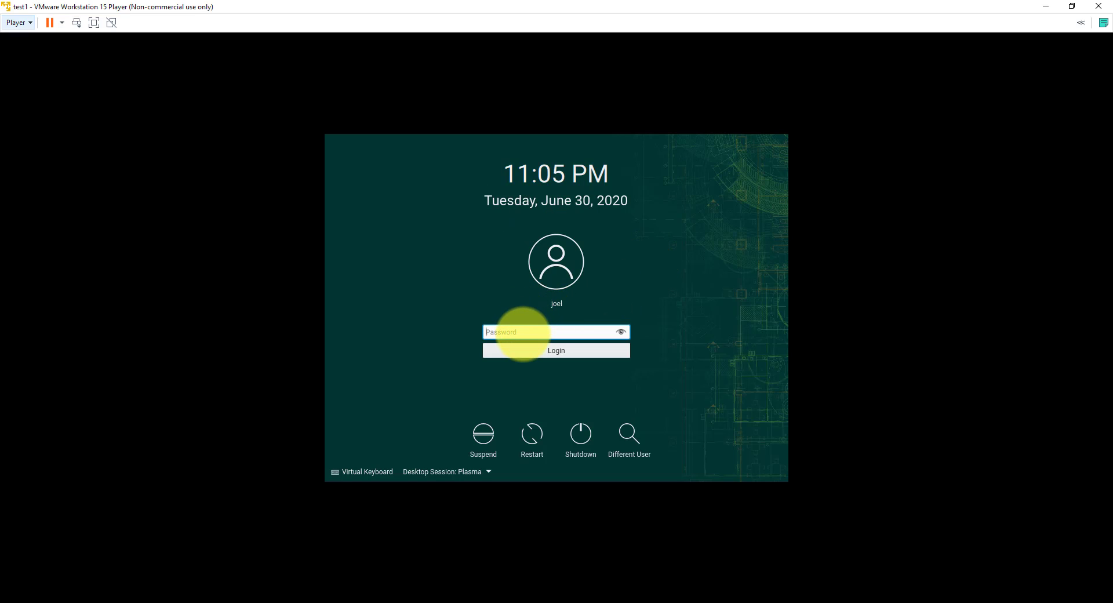
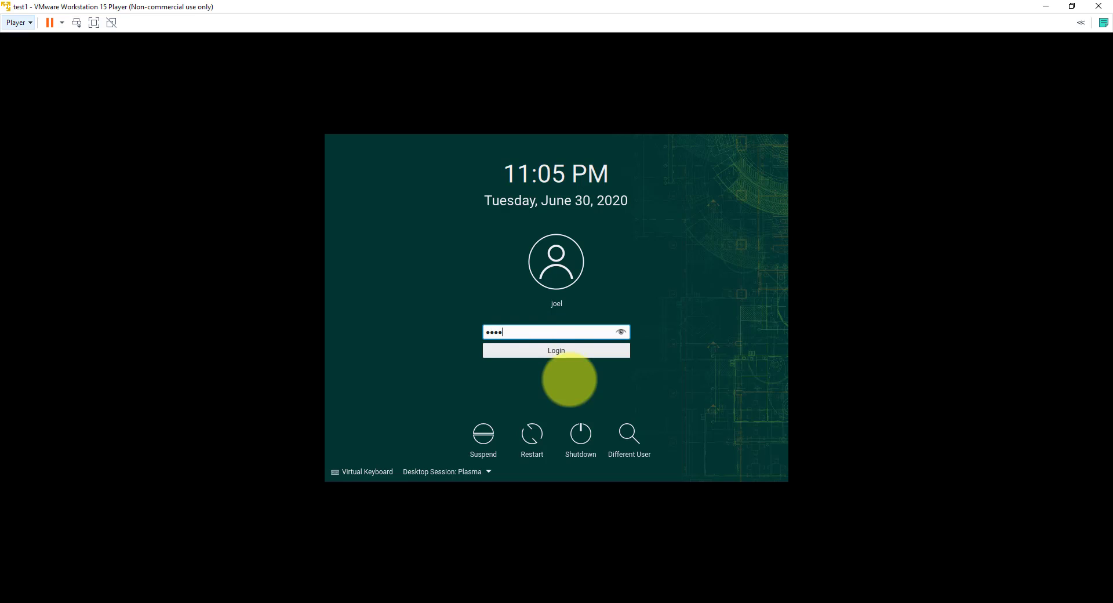
key(Return)
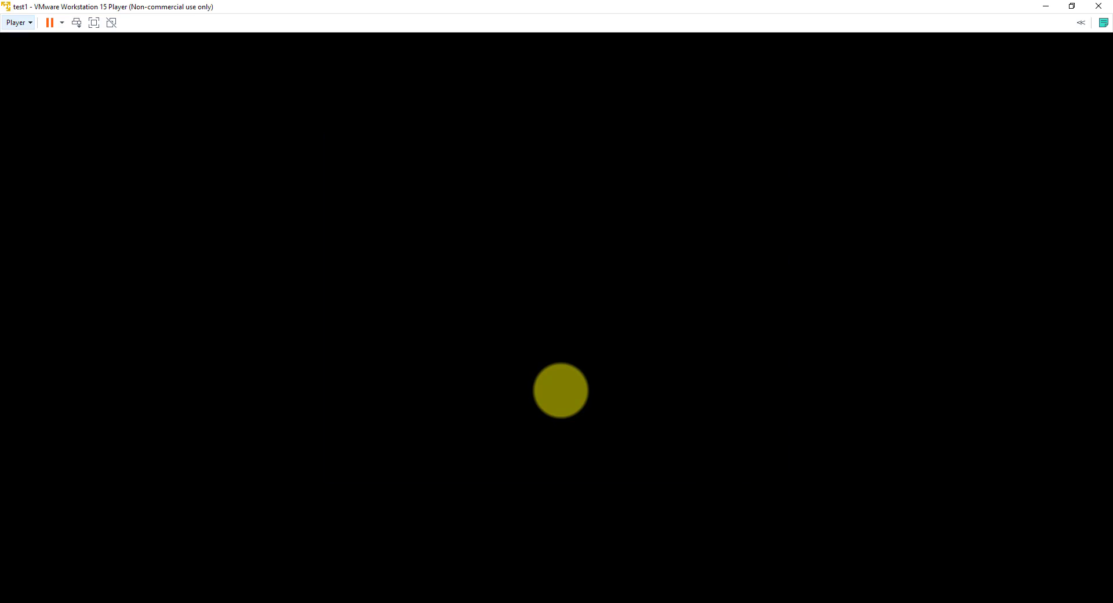